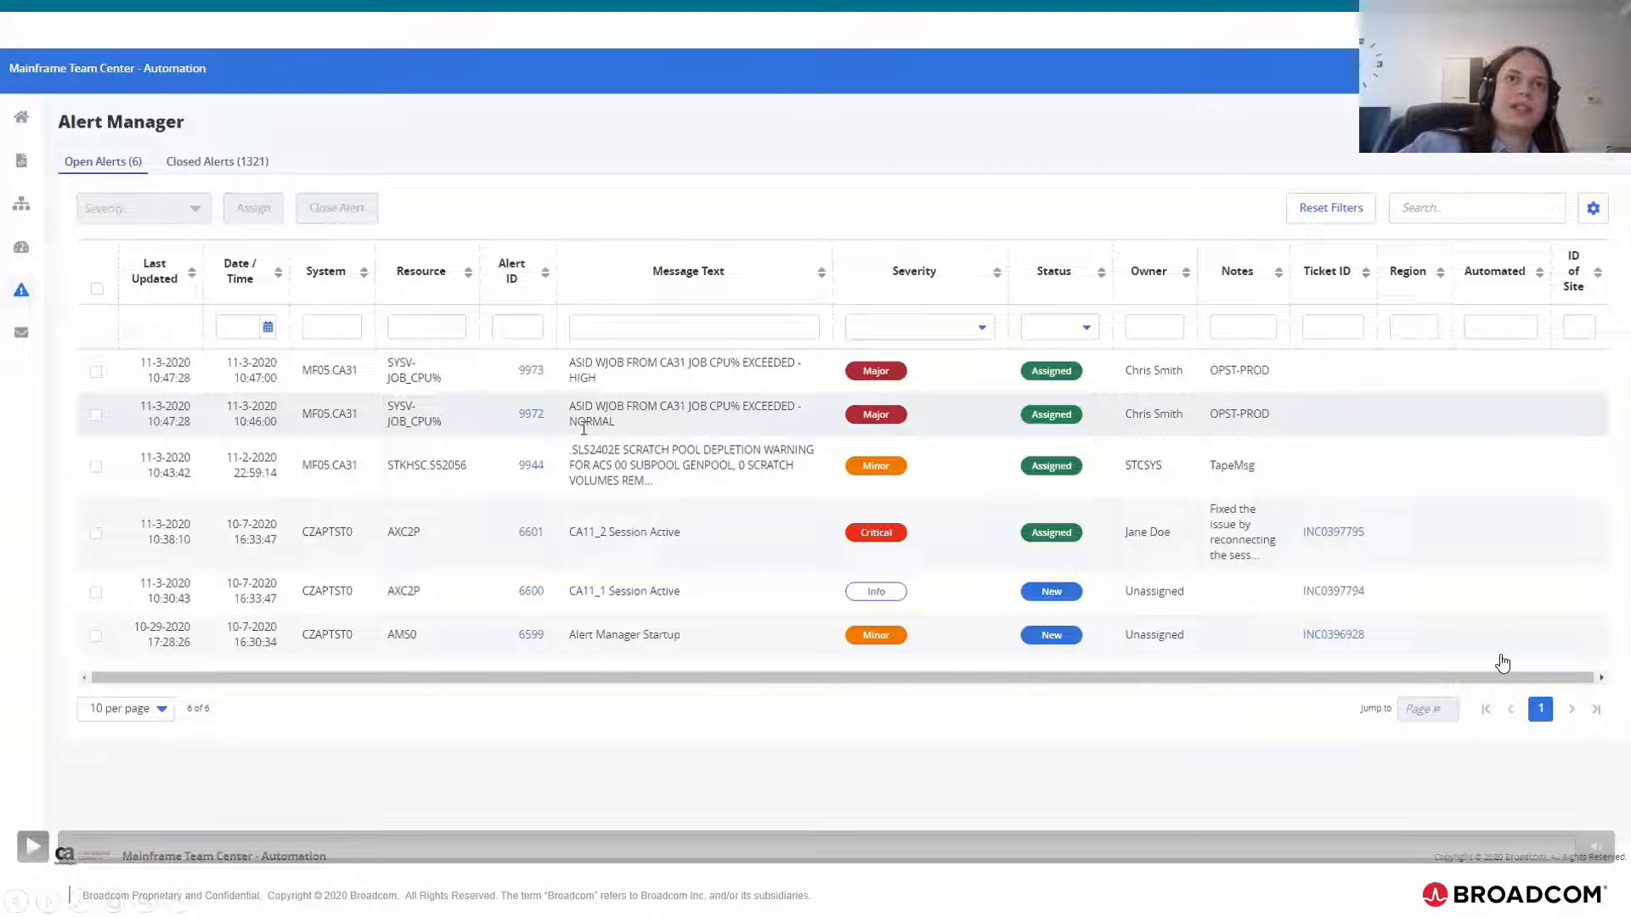
Step: Play the embedded Alert Manager demo, pausing to examine the Open Alerts and Closed Alerts views and the alert list
left_click(31, 851)
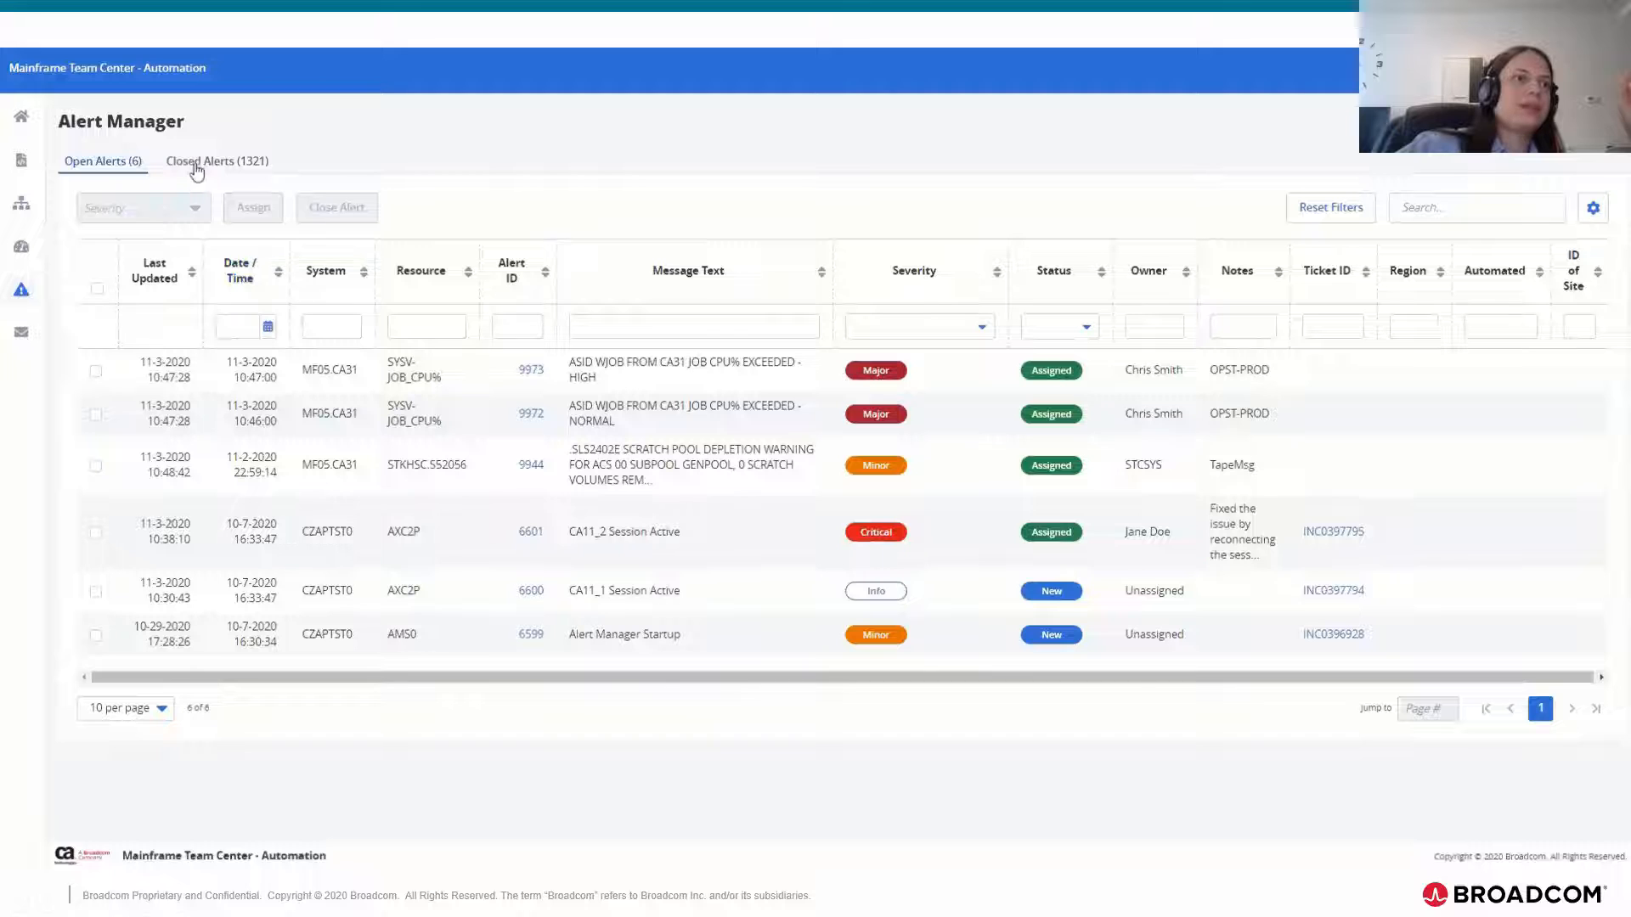
mouse_move(32, 847)
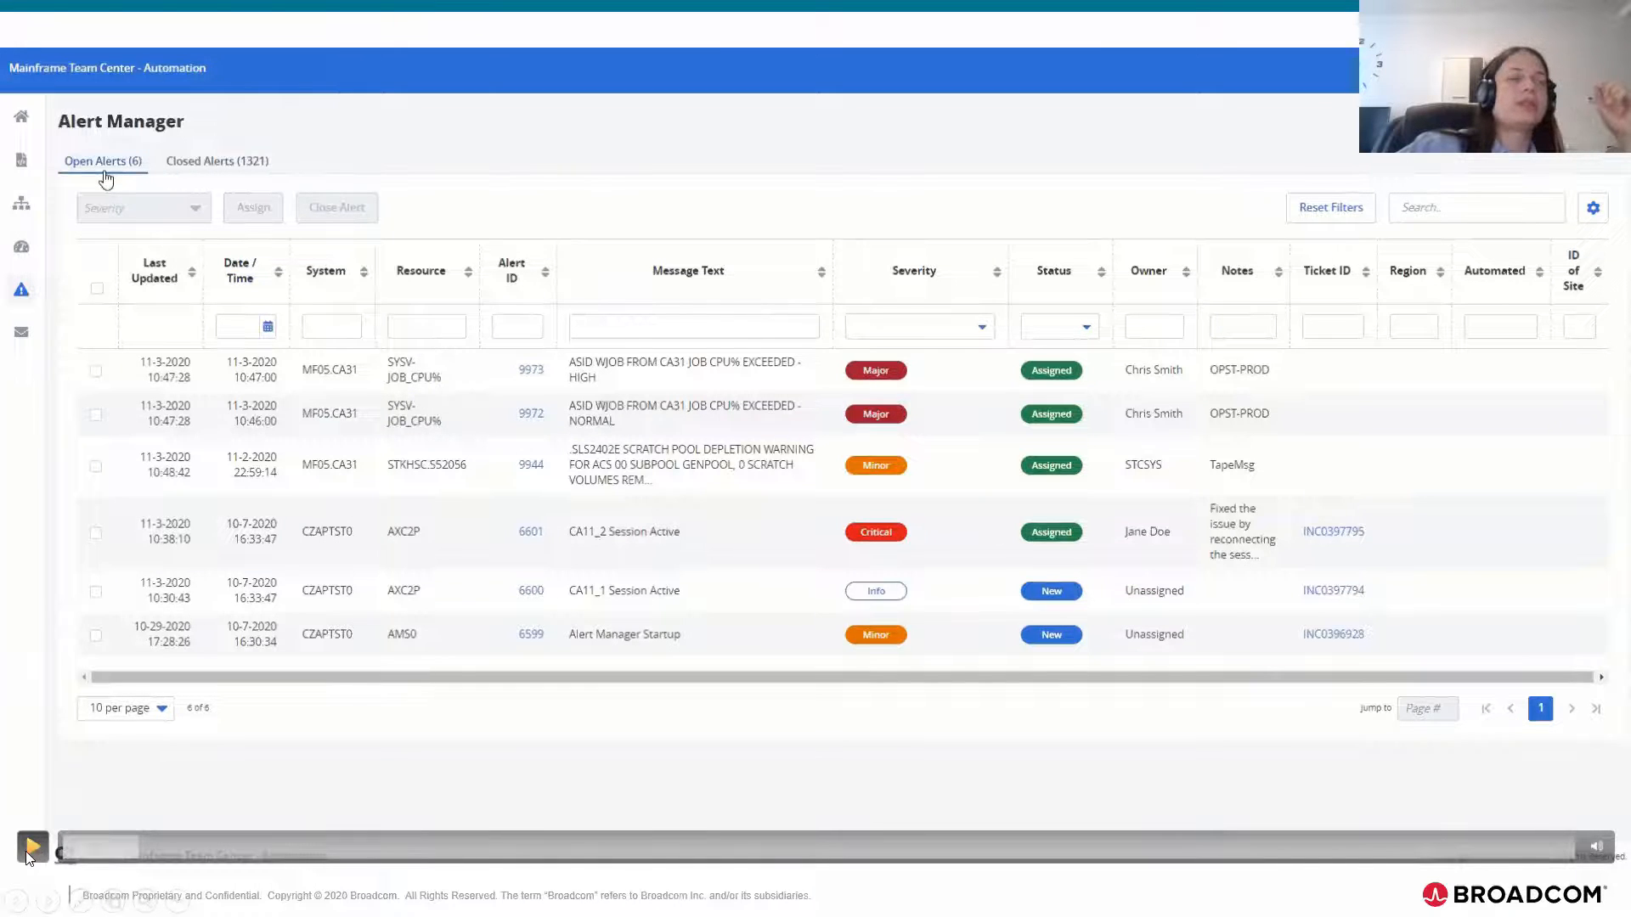
left_click(26, 853)
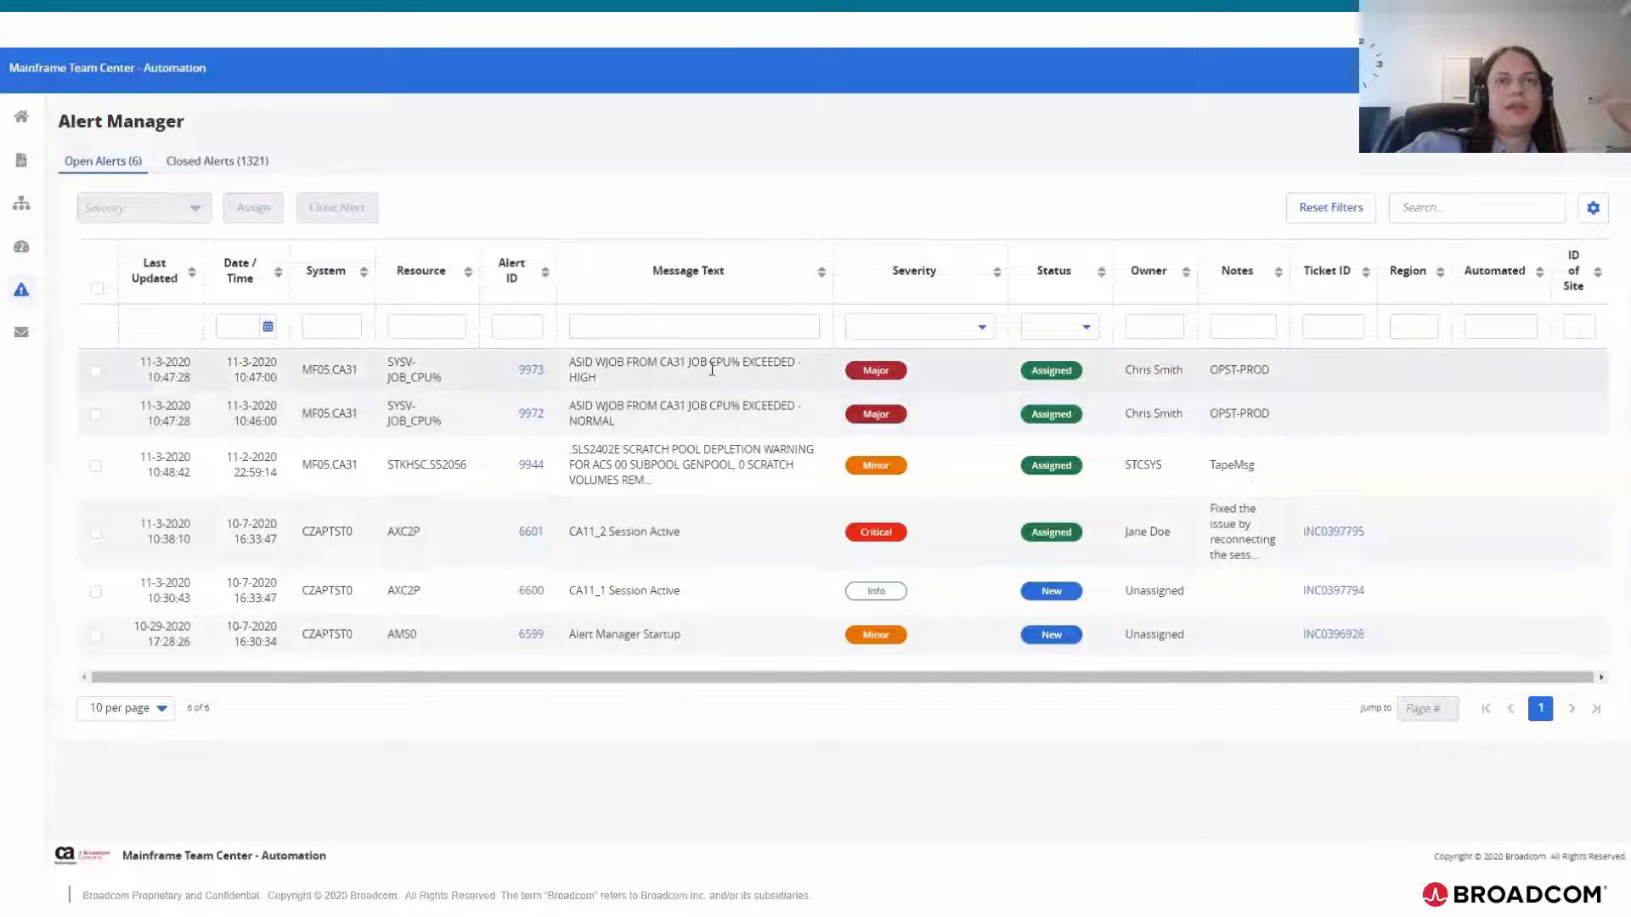
left_click(40, 850)
left_click(34, 847)
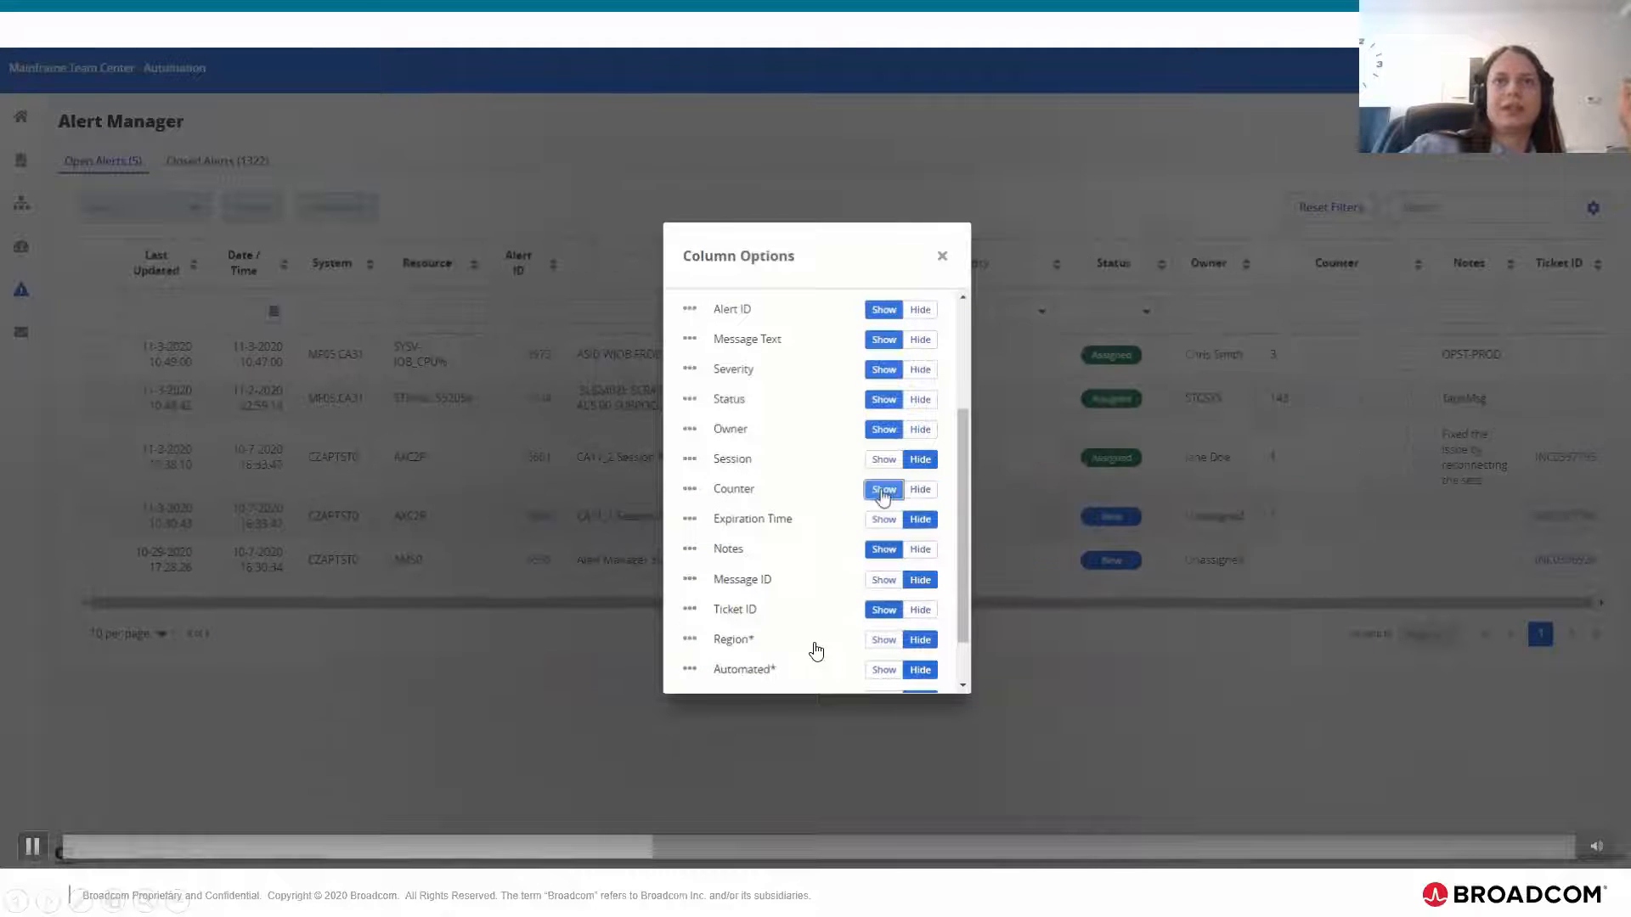
Step: Pause the demo at the Column Options dialog, return to that point where the Counter column is shown, and resume playback
left_click(32, 846)
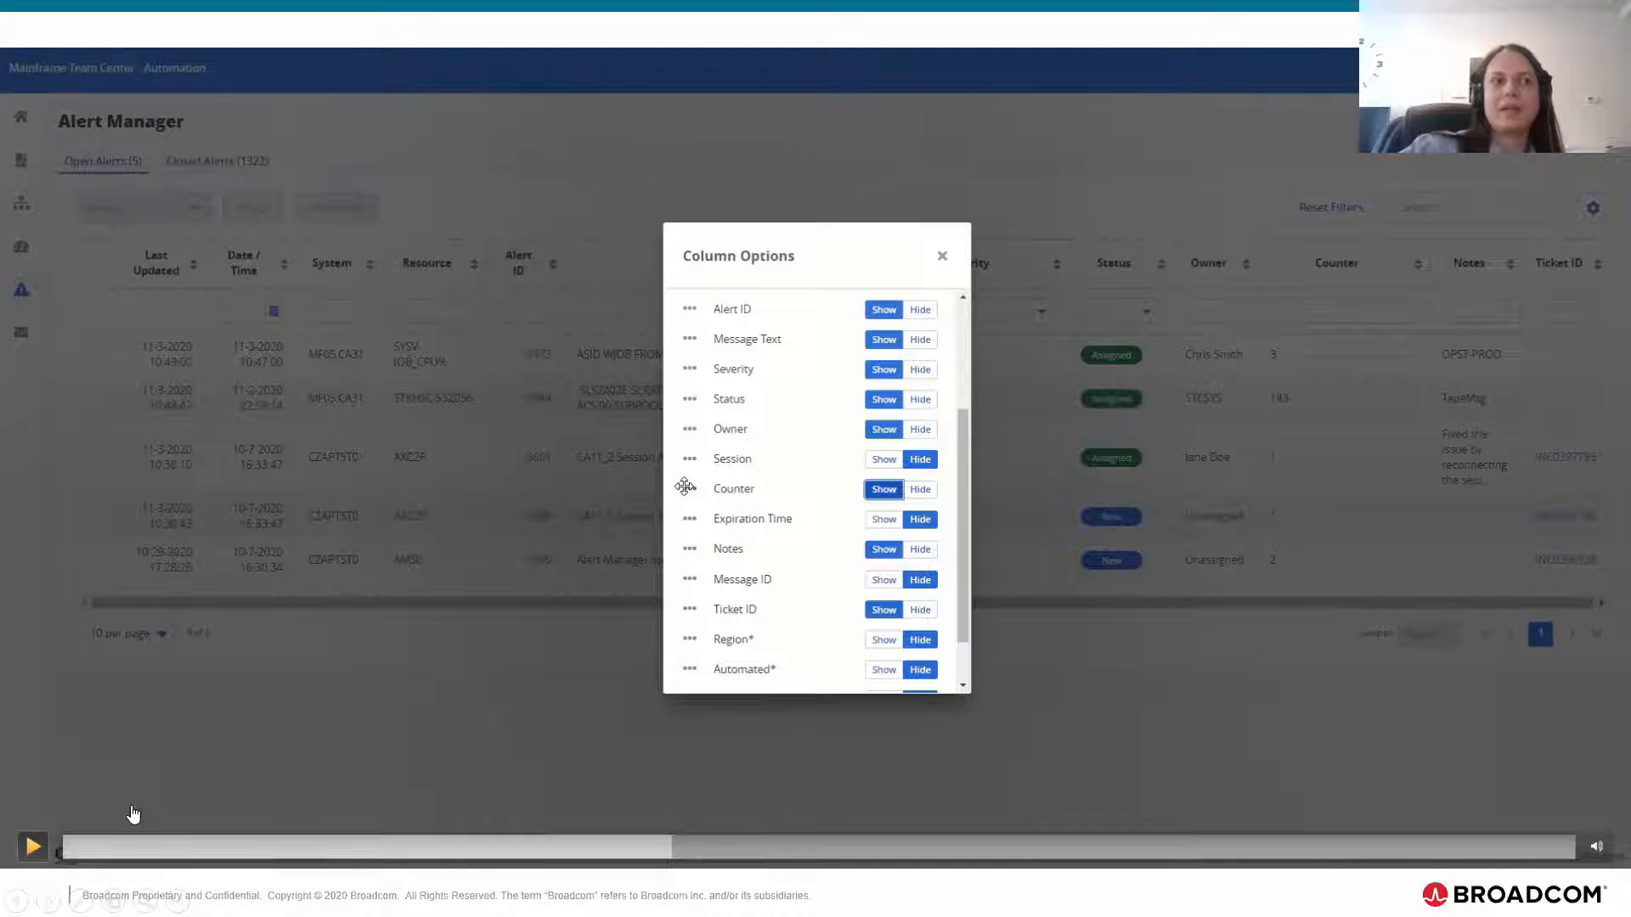
left_click(31, 846)
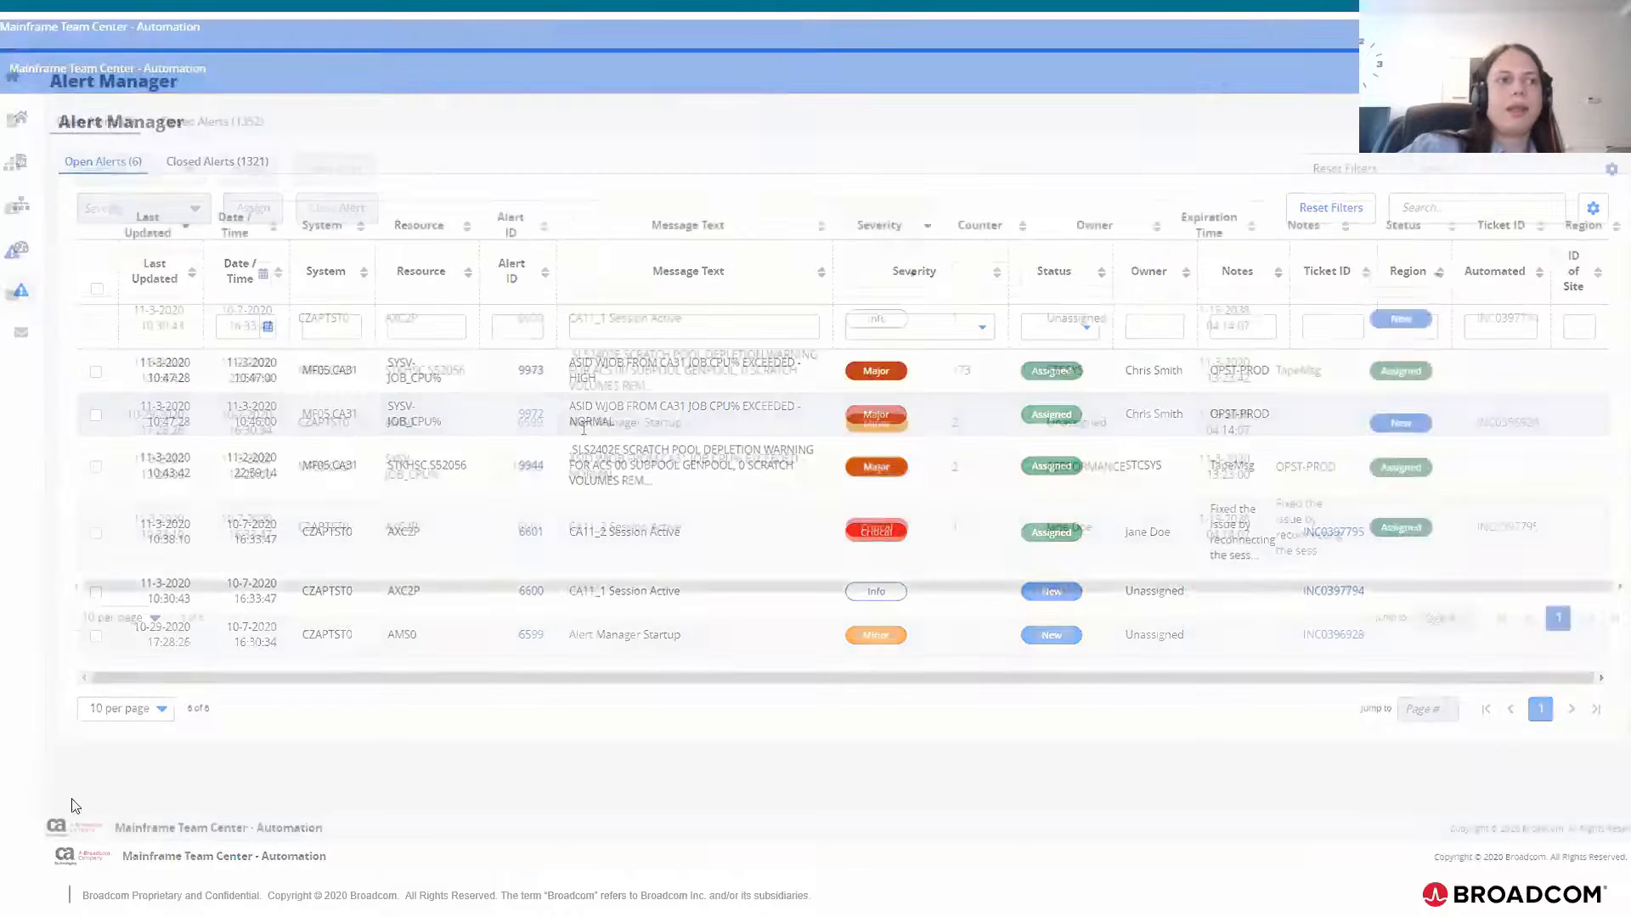
key("Left")
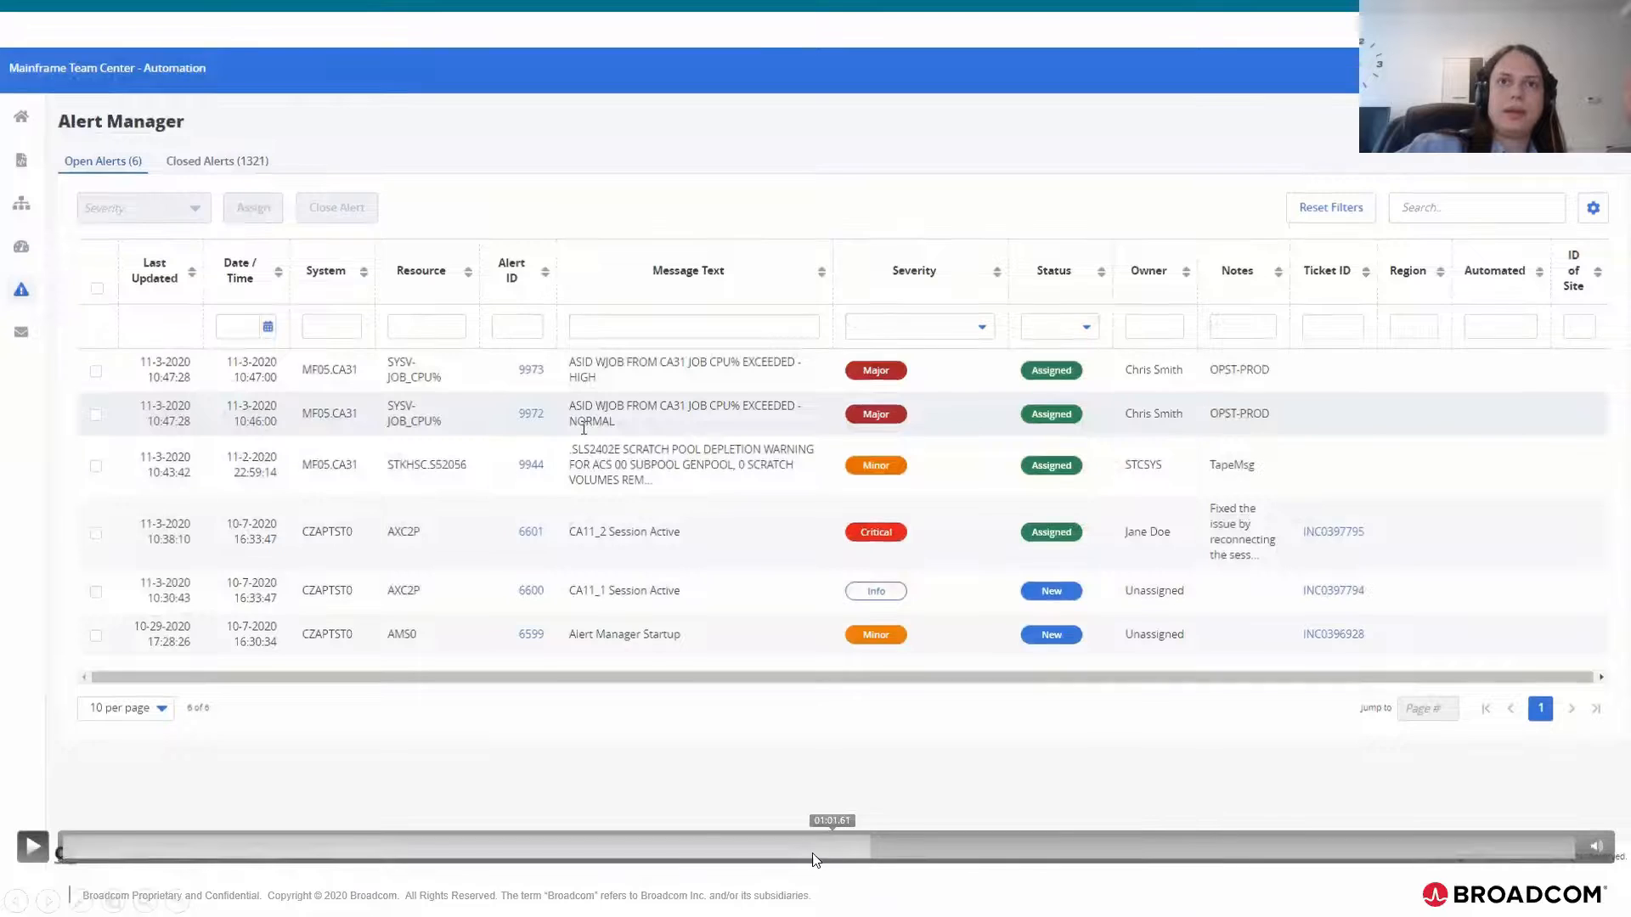
left_click(680, 847)
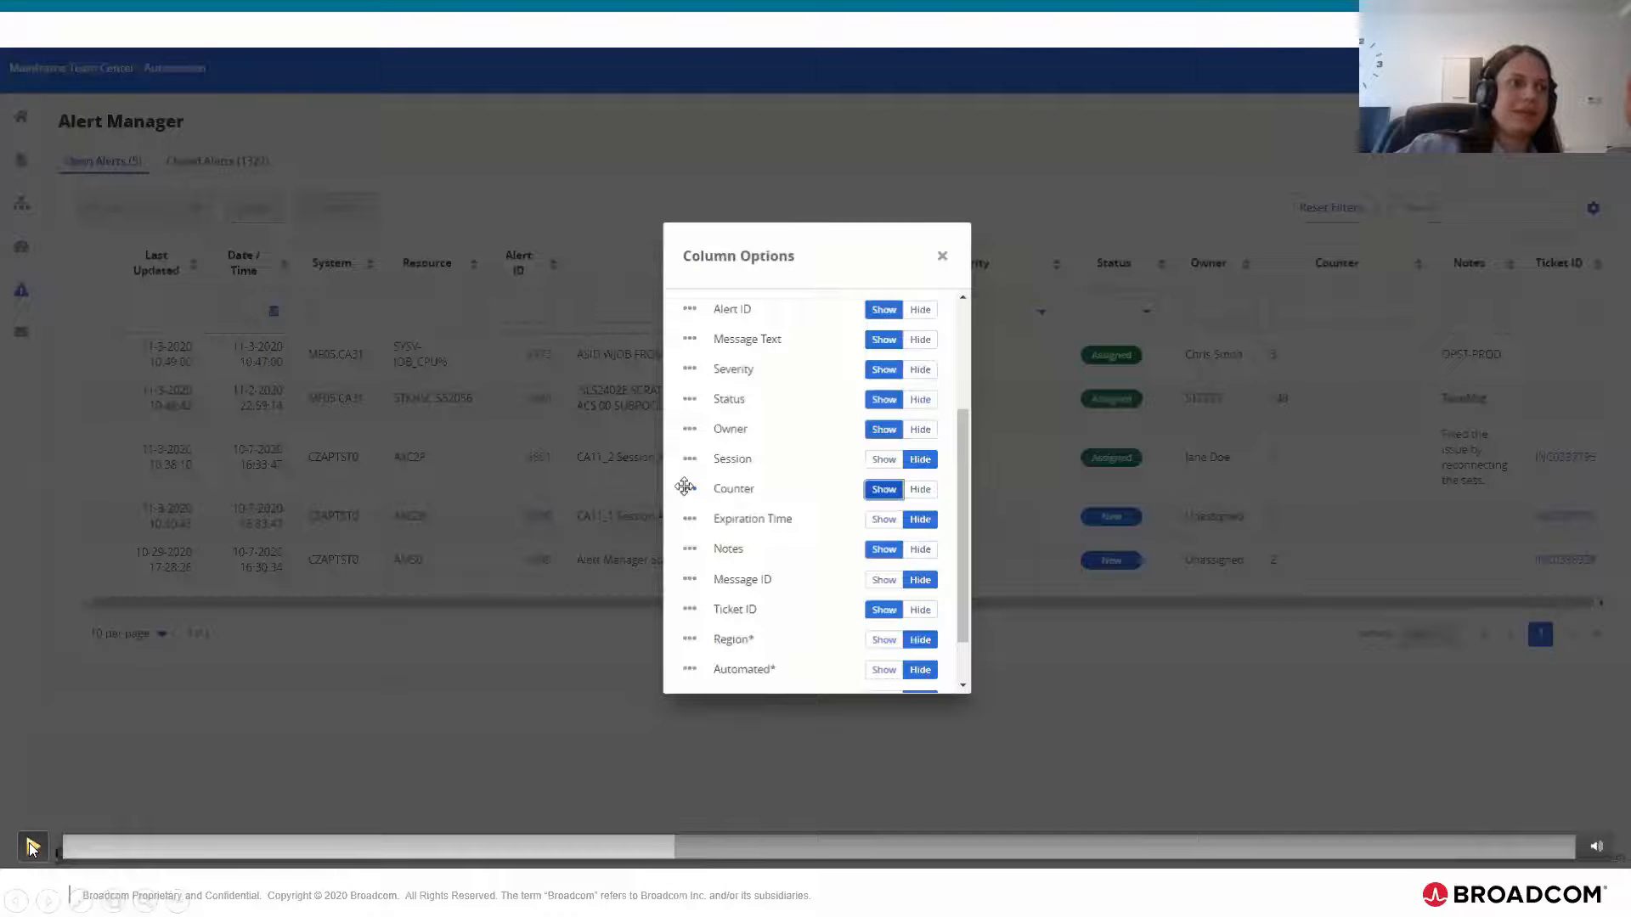
left_click(32, 846)
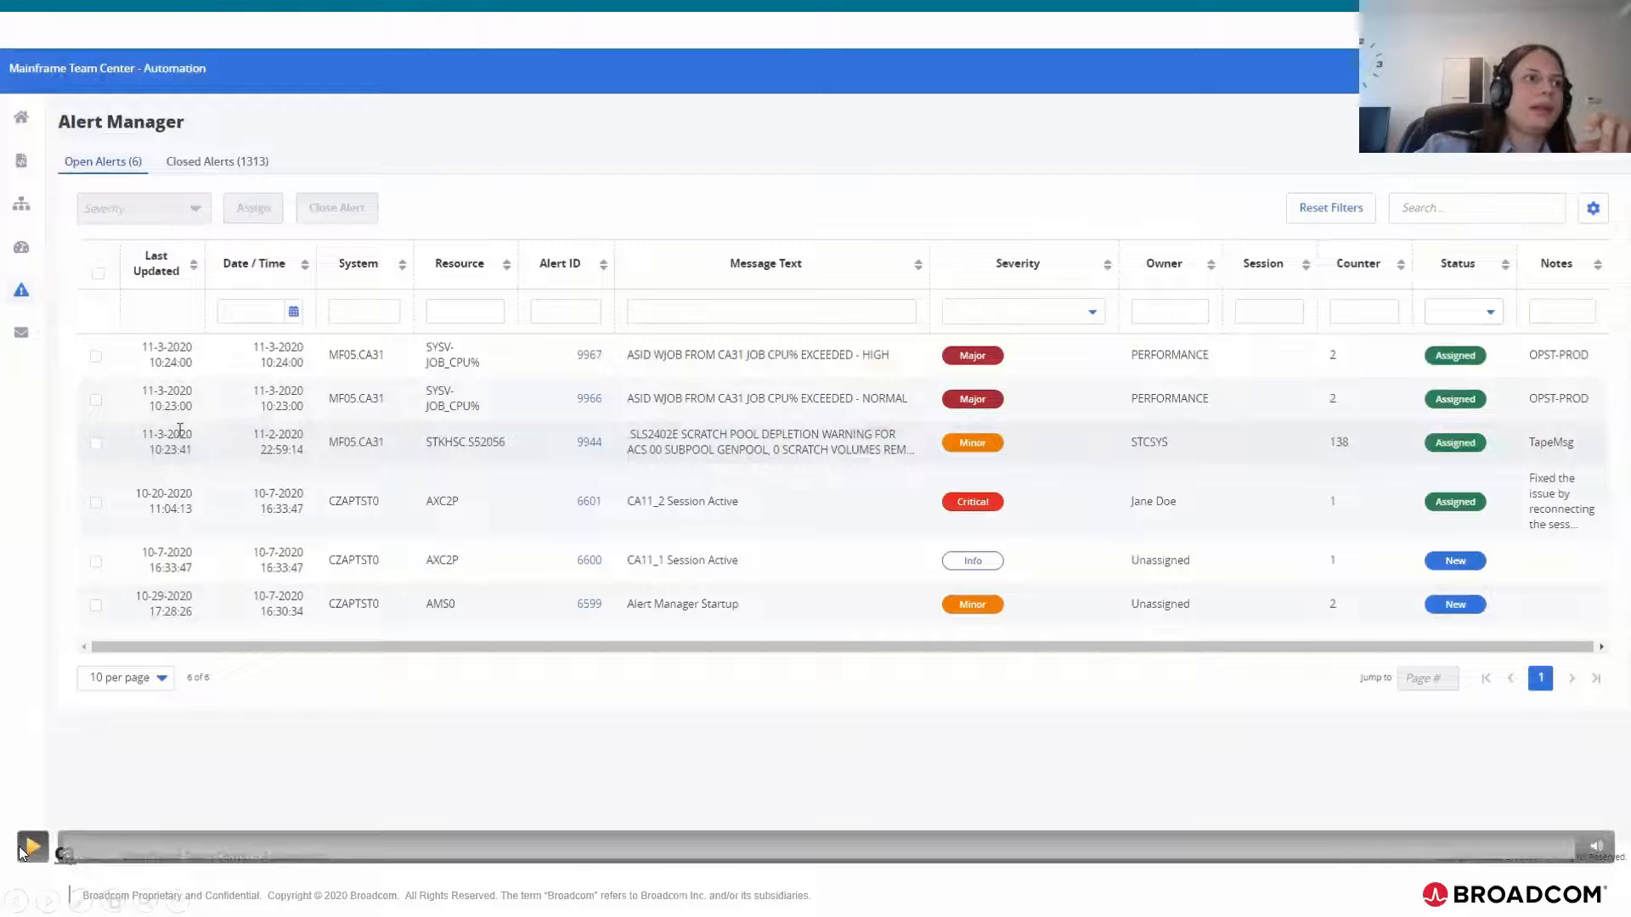
Step: Play the bulk-editing demo through selecting alerts 9967 and 9966, choosing a new owner and enabling Notify User
left_click(27, 851)
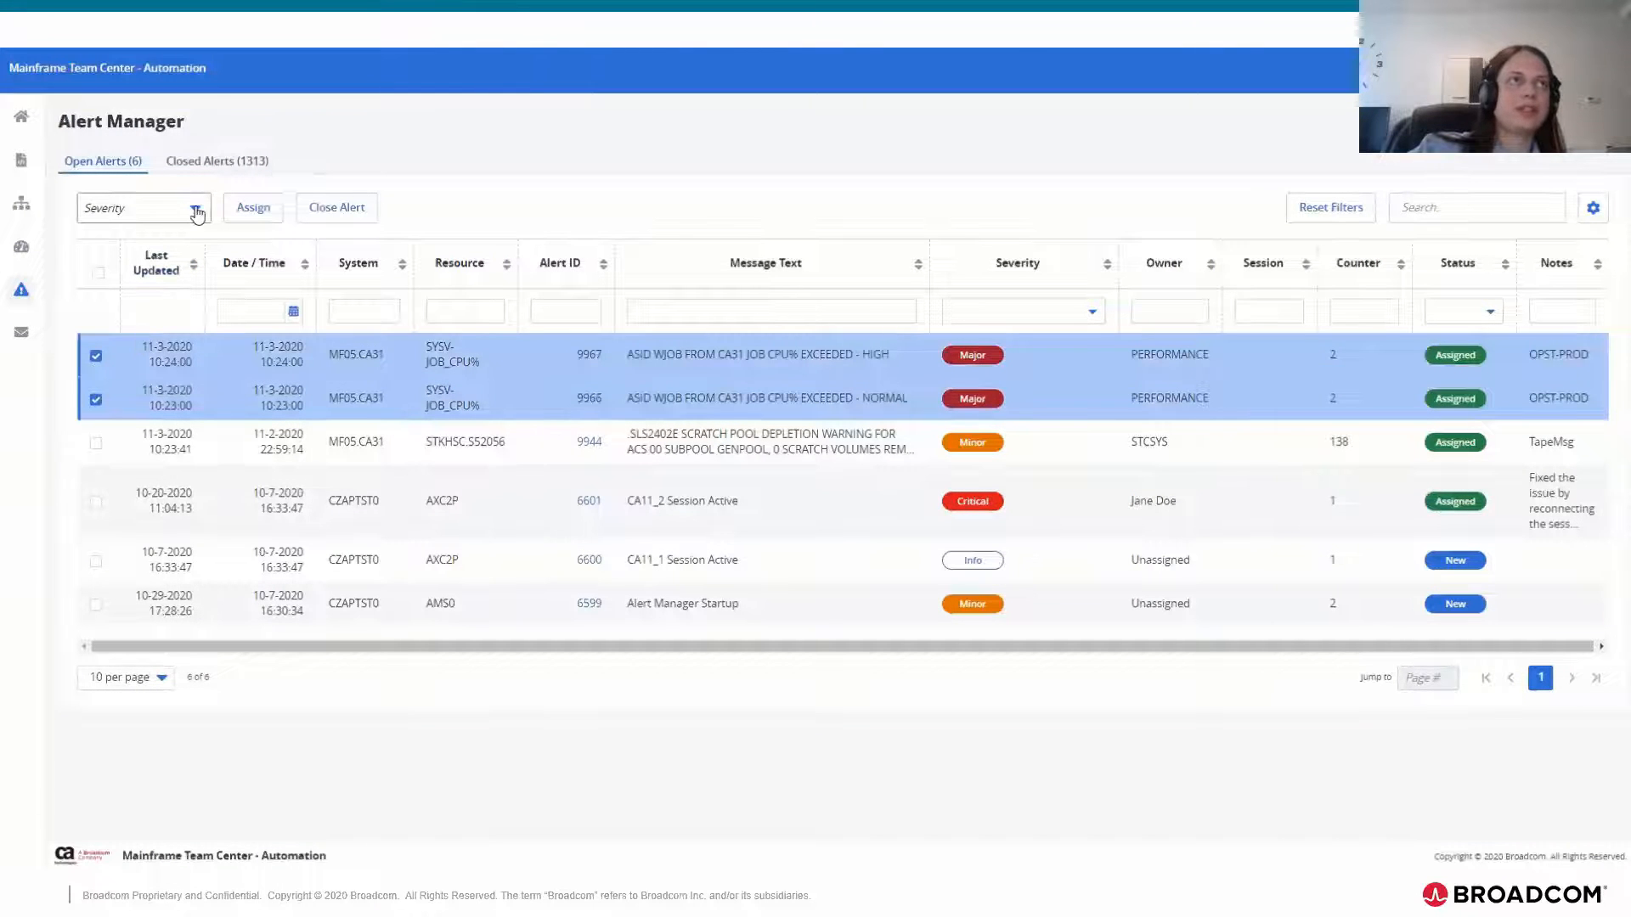
left_click(40, 847)
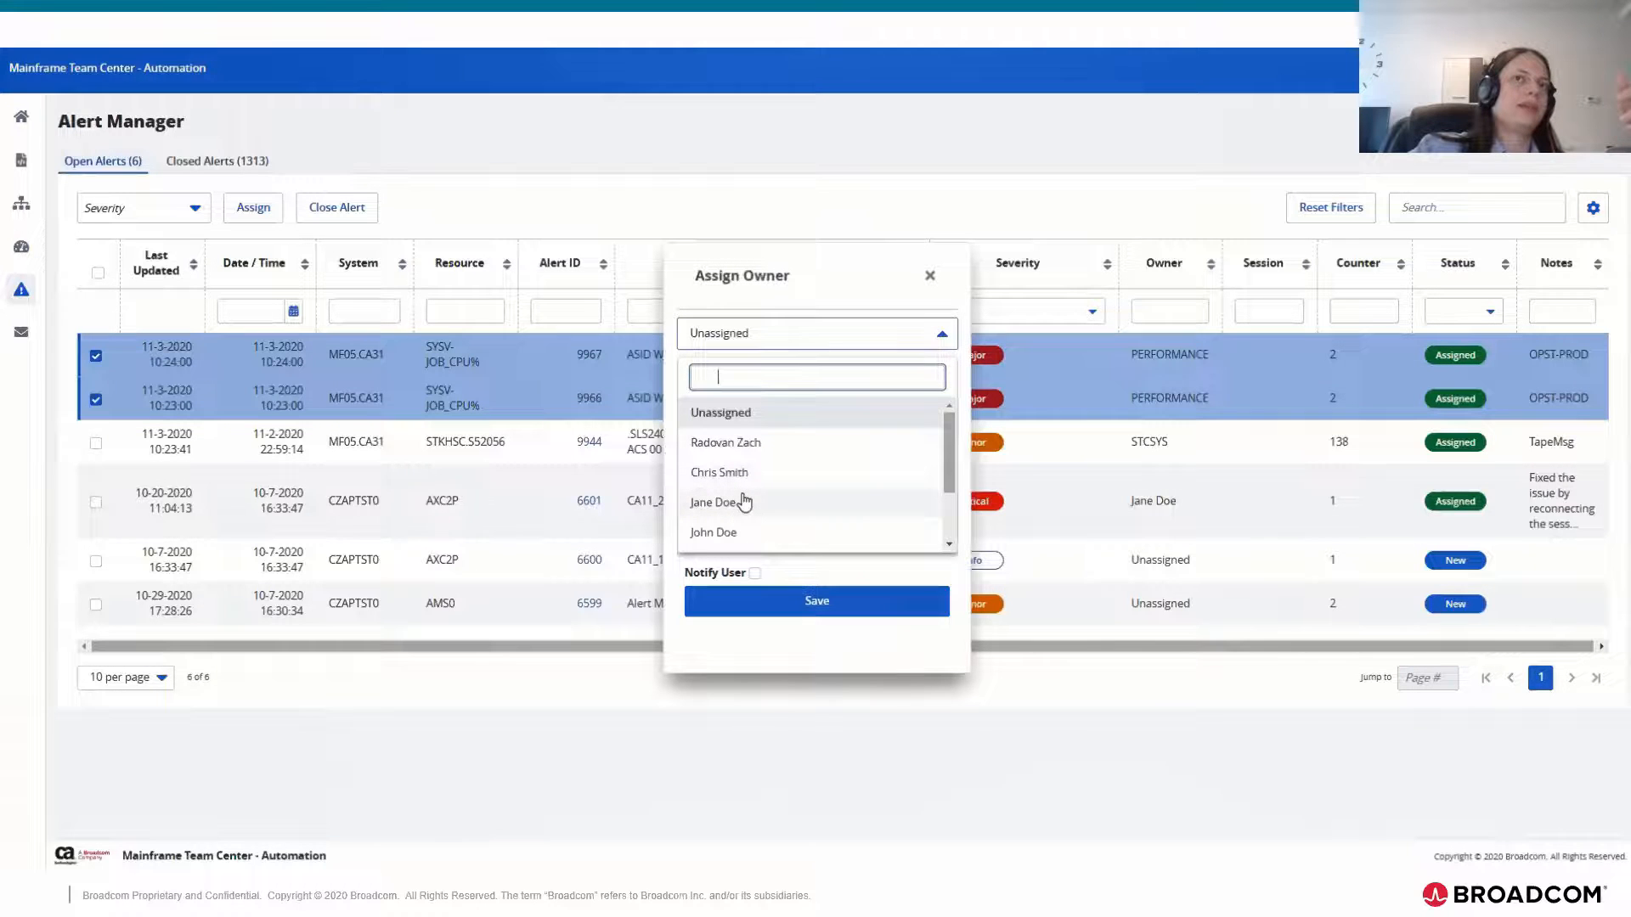
left_click(752, 505)
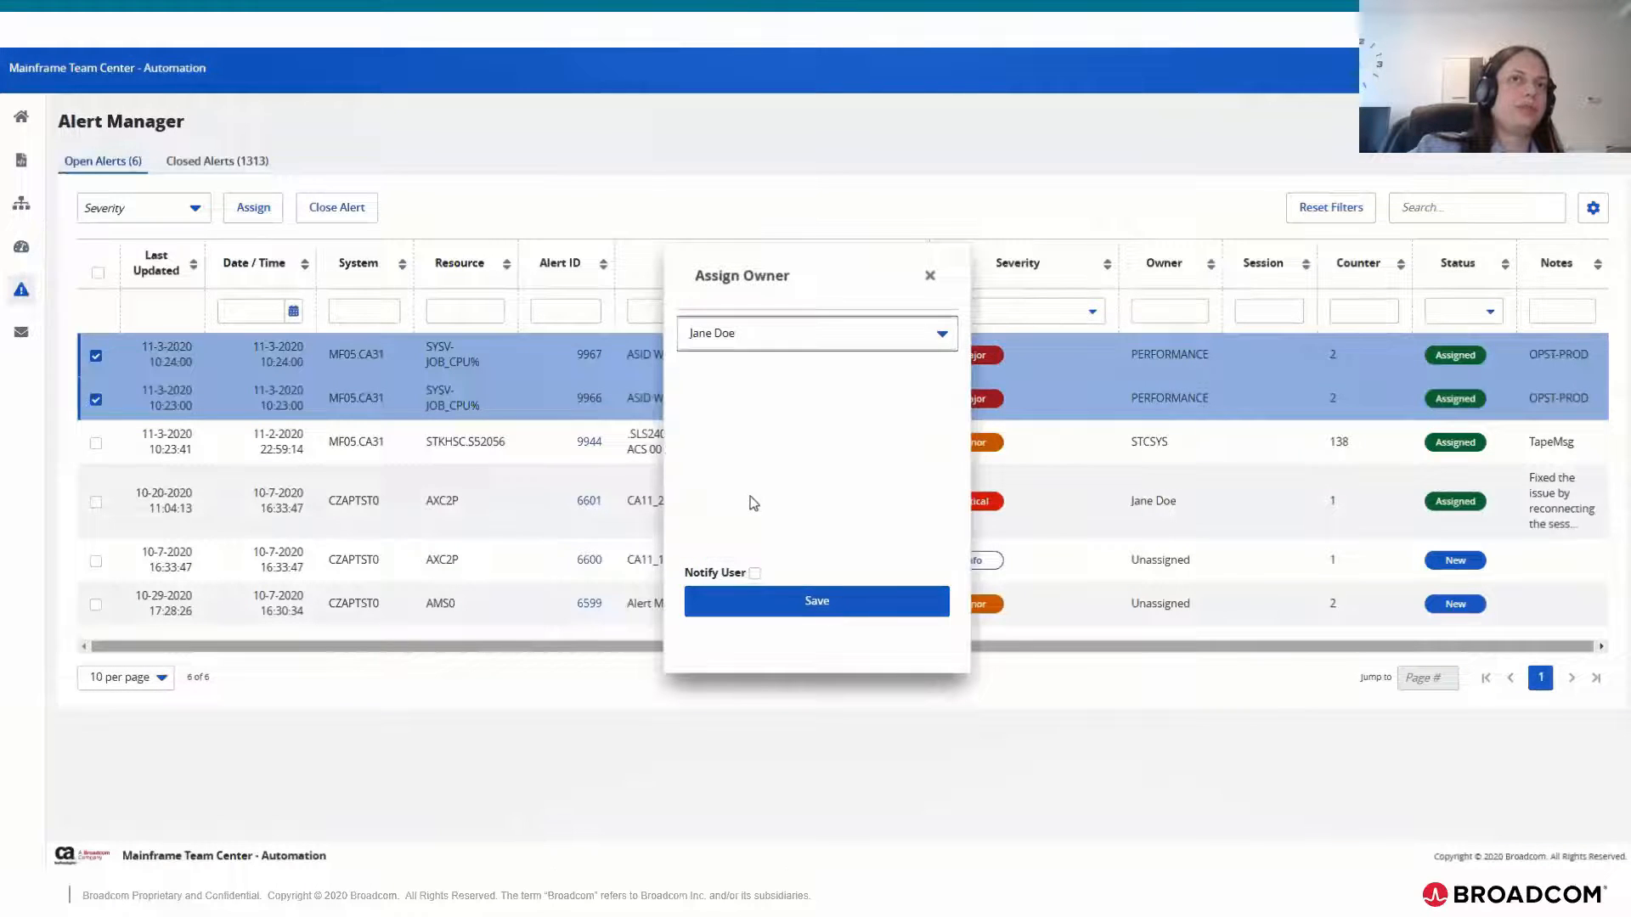
left_click(755, 573)
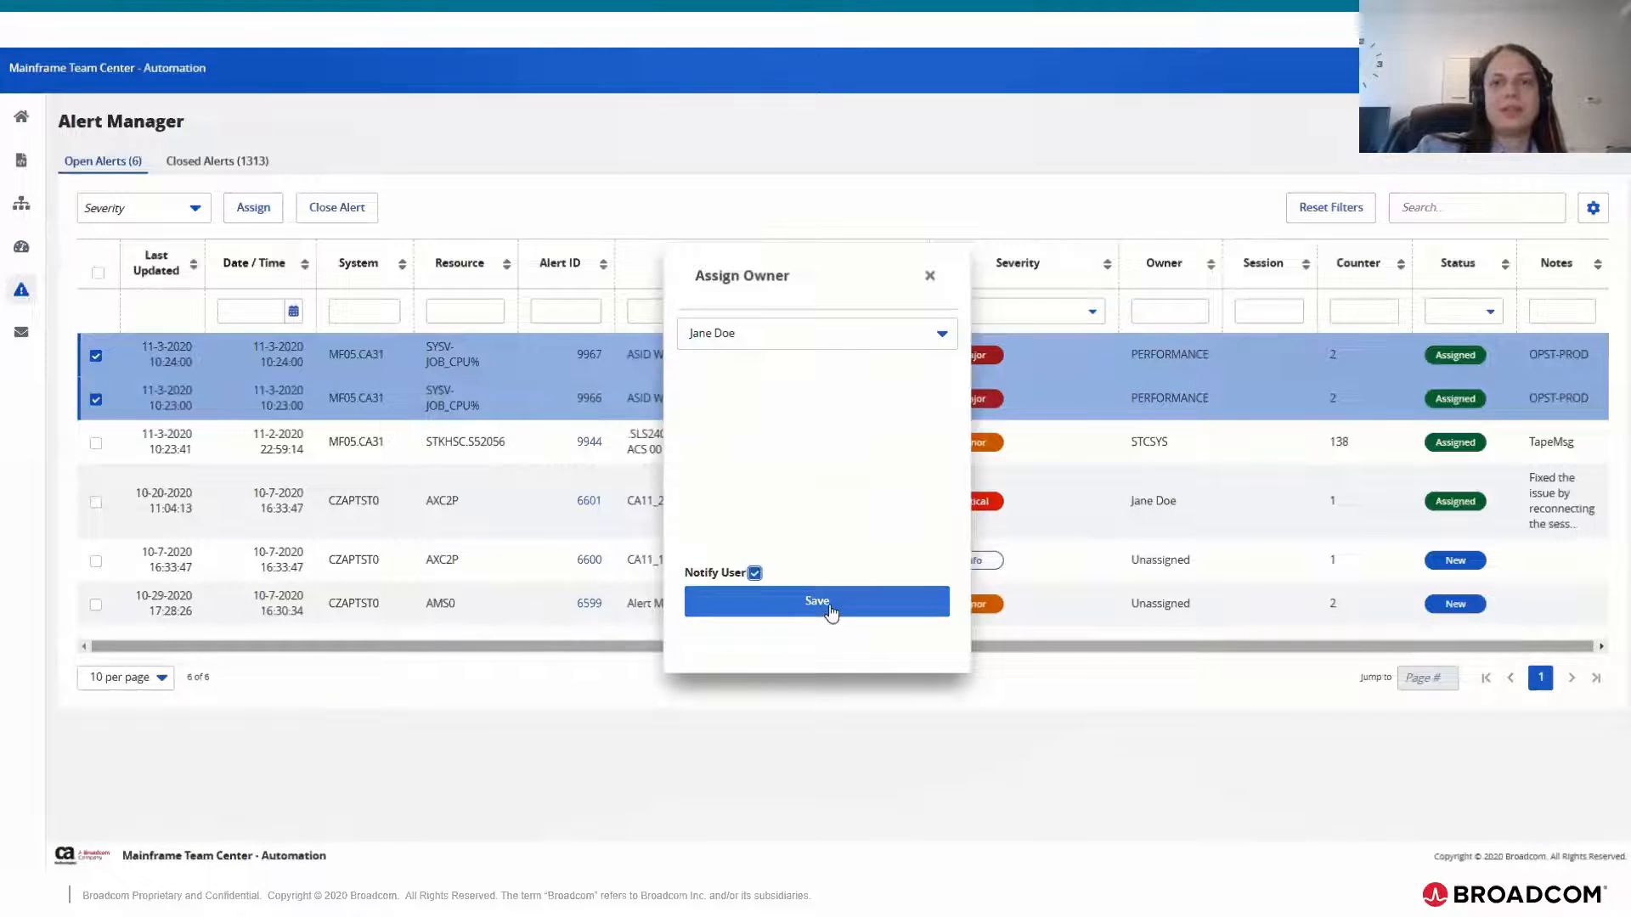
Step: Play the bulk-editing demo to its end at the reduced open alerts list and advance the presentation
mouse_move(35, 851)
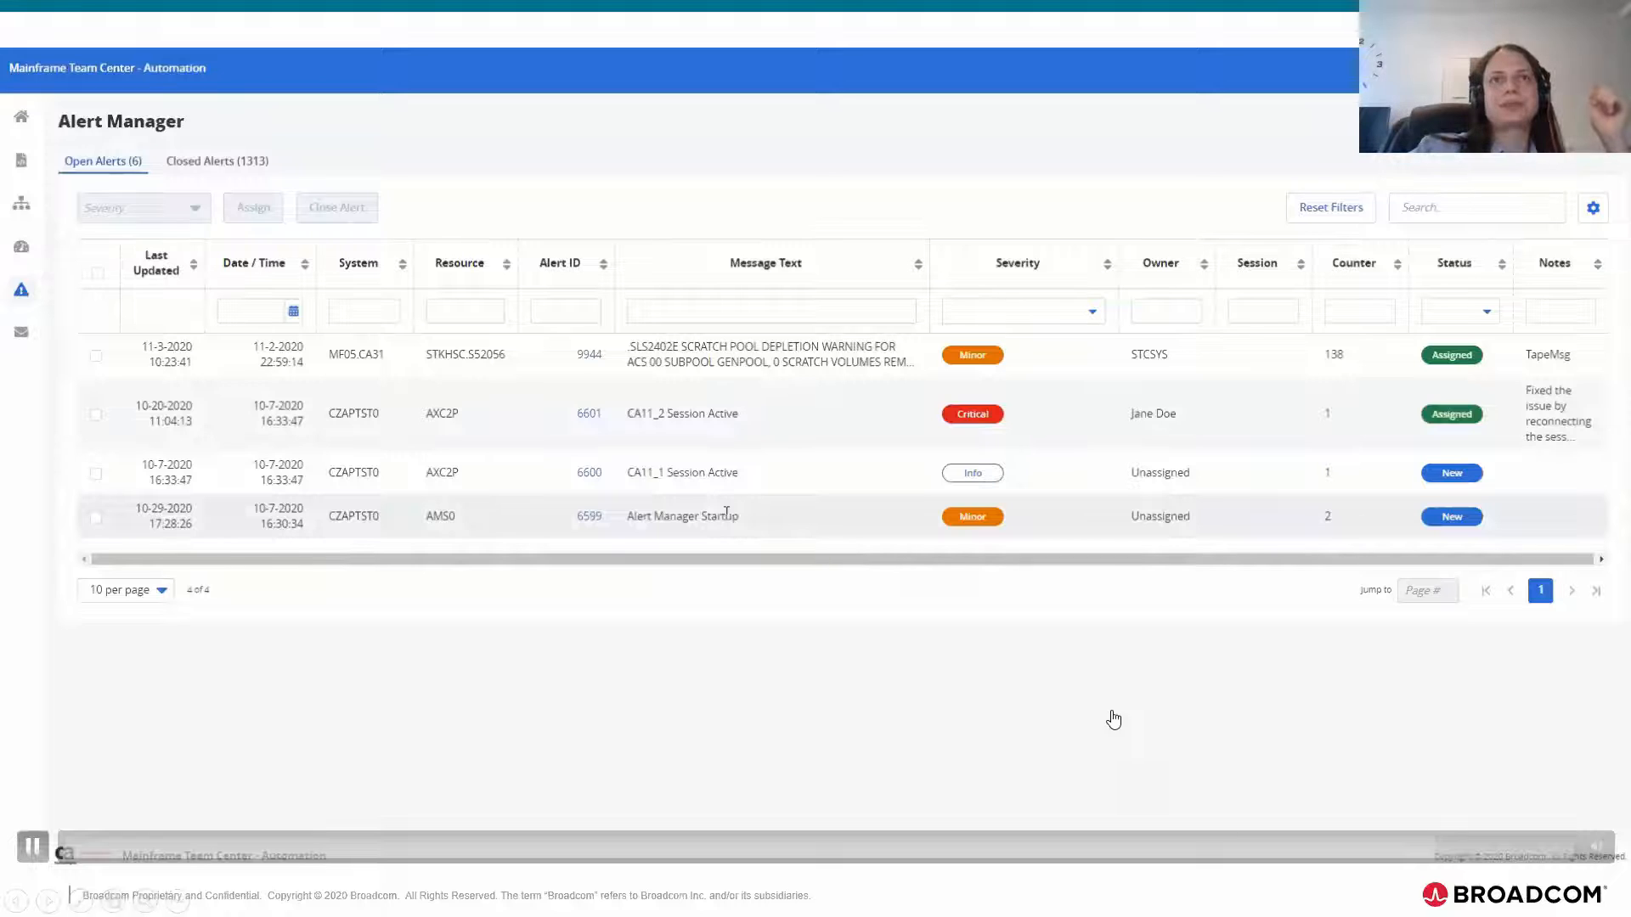
left_click(192, 172)
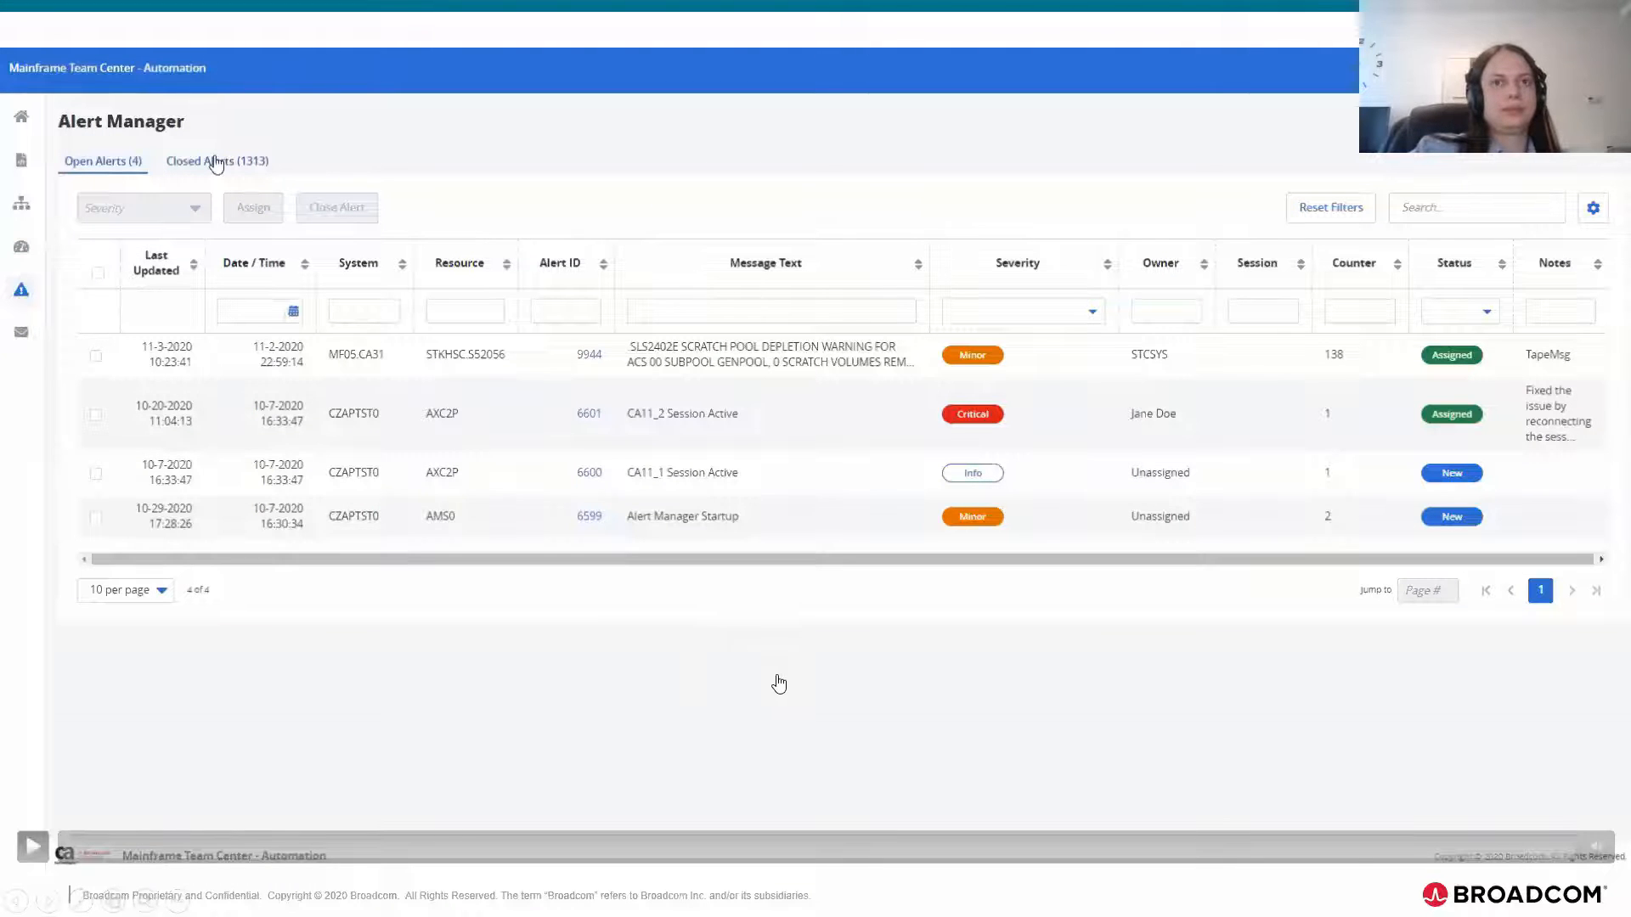
left_click(456, 722)
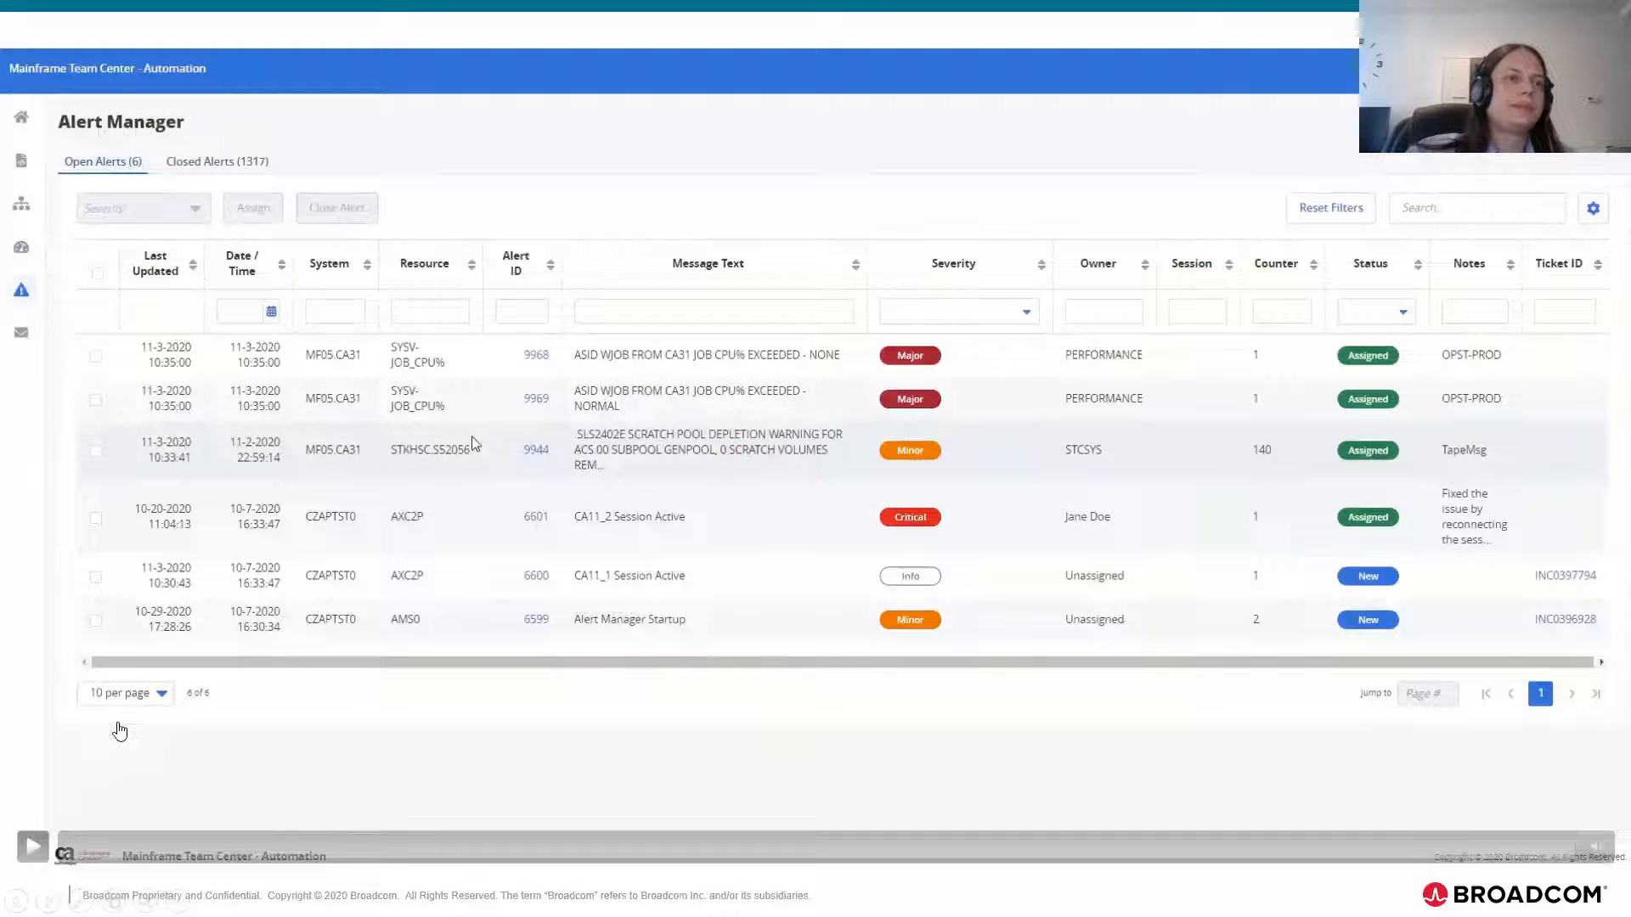
Step: Play the alert details demo, pausing to examine the editing fields and Owner choices for alert 6601
left_click(39, 850)
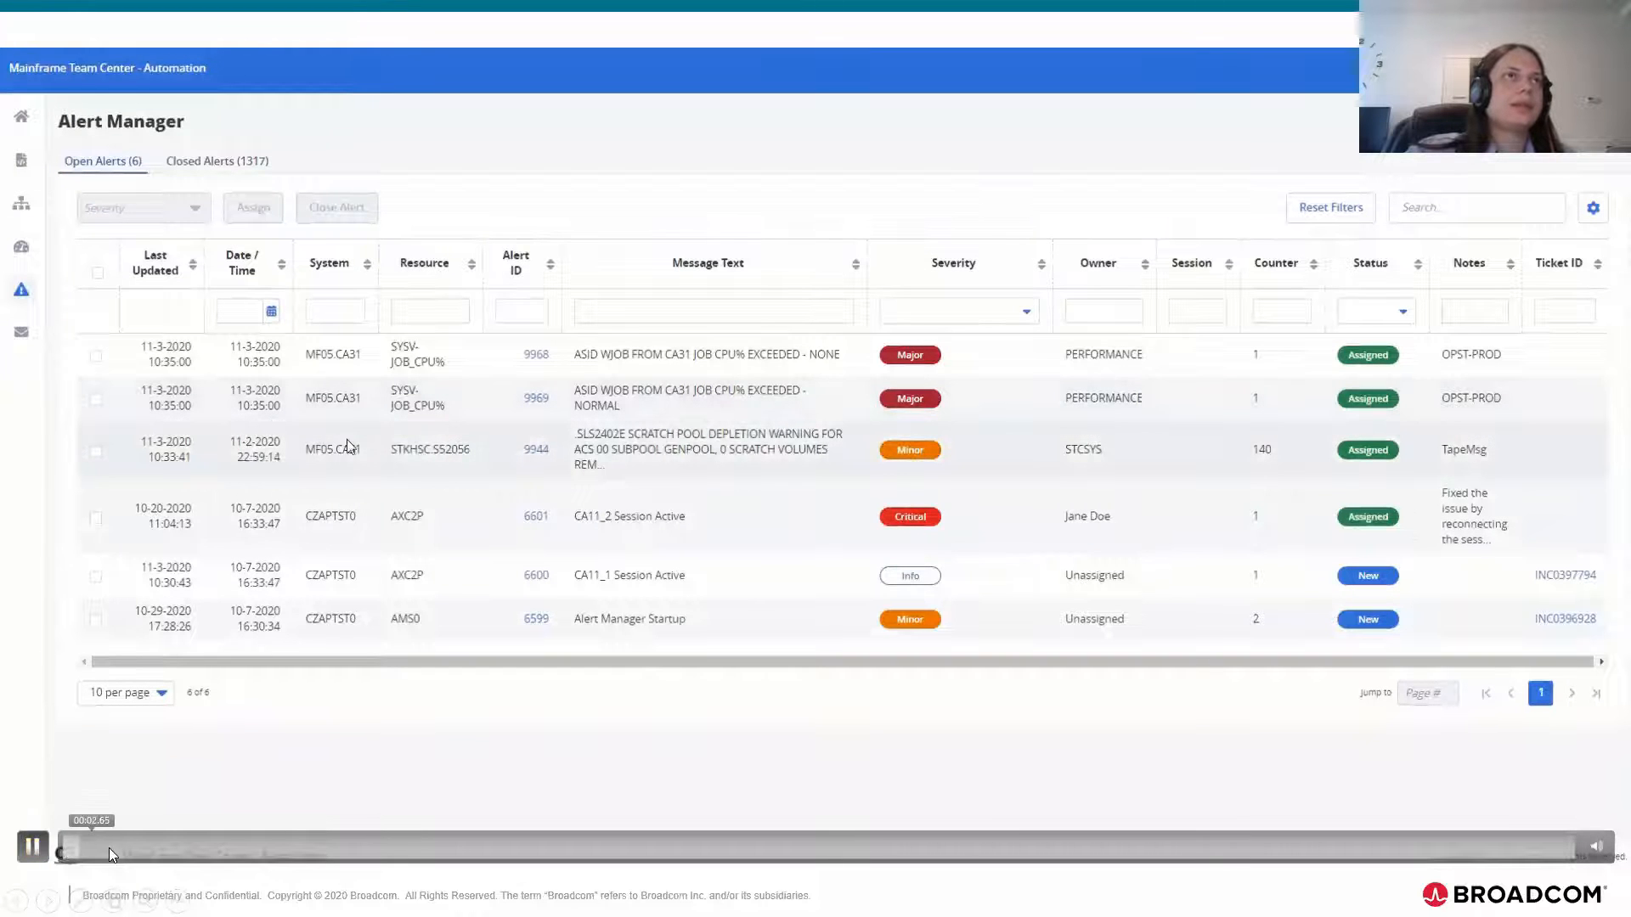
left_click(32, 846)
left_click(30, 847)
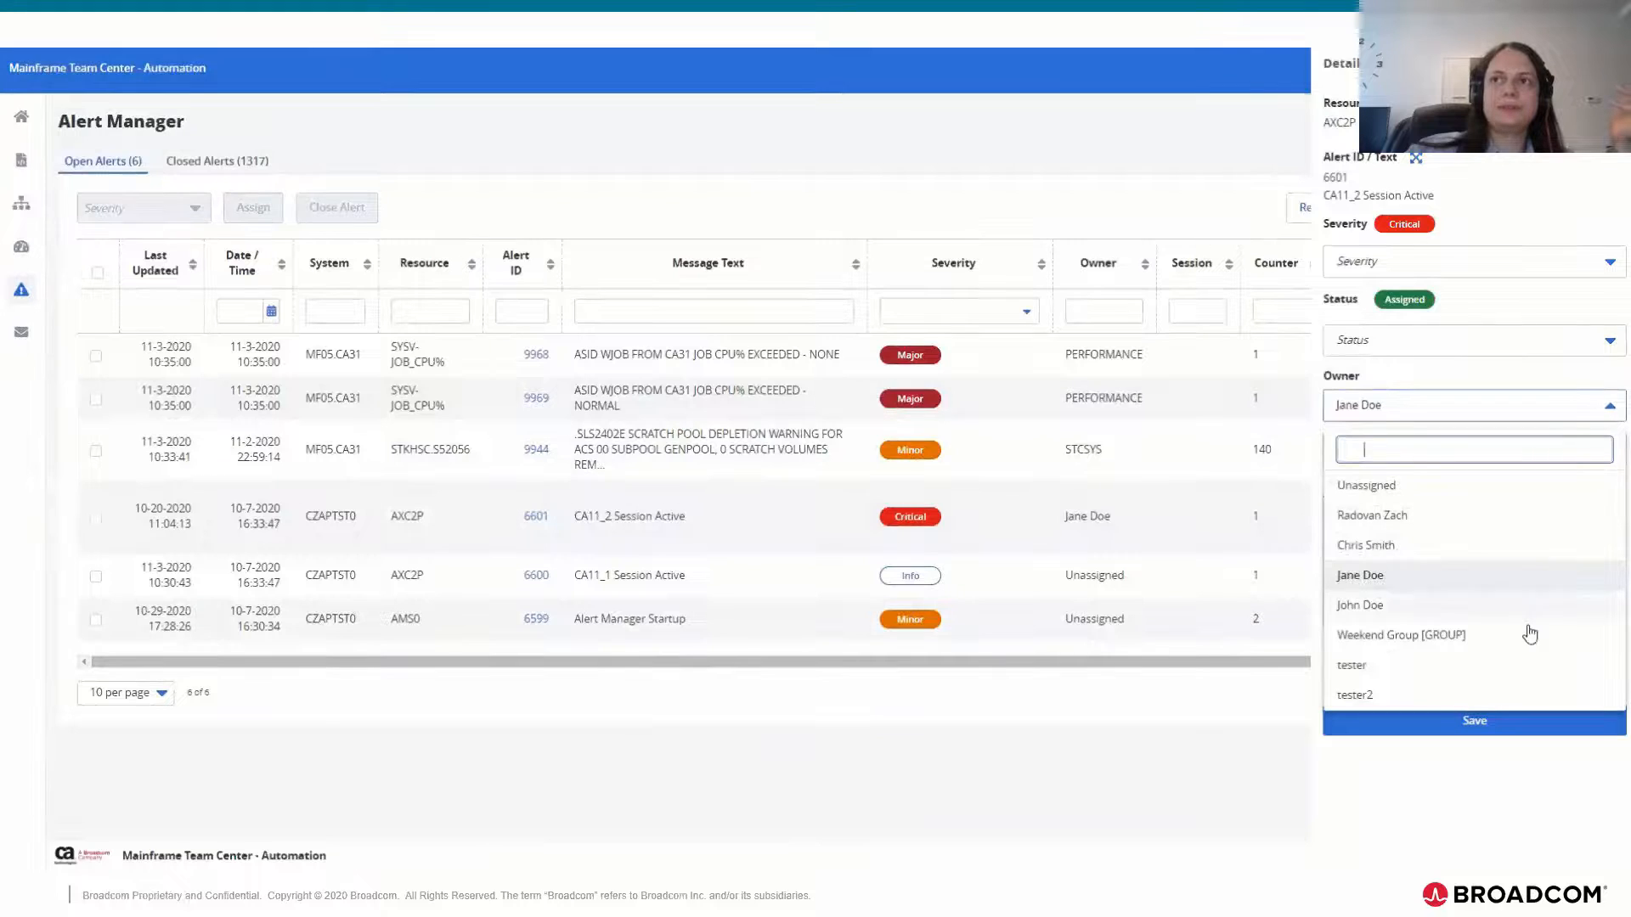
left_click(1614, 410)
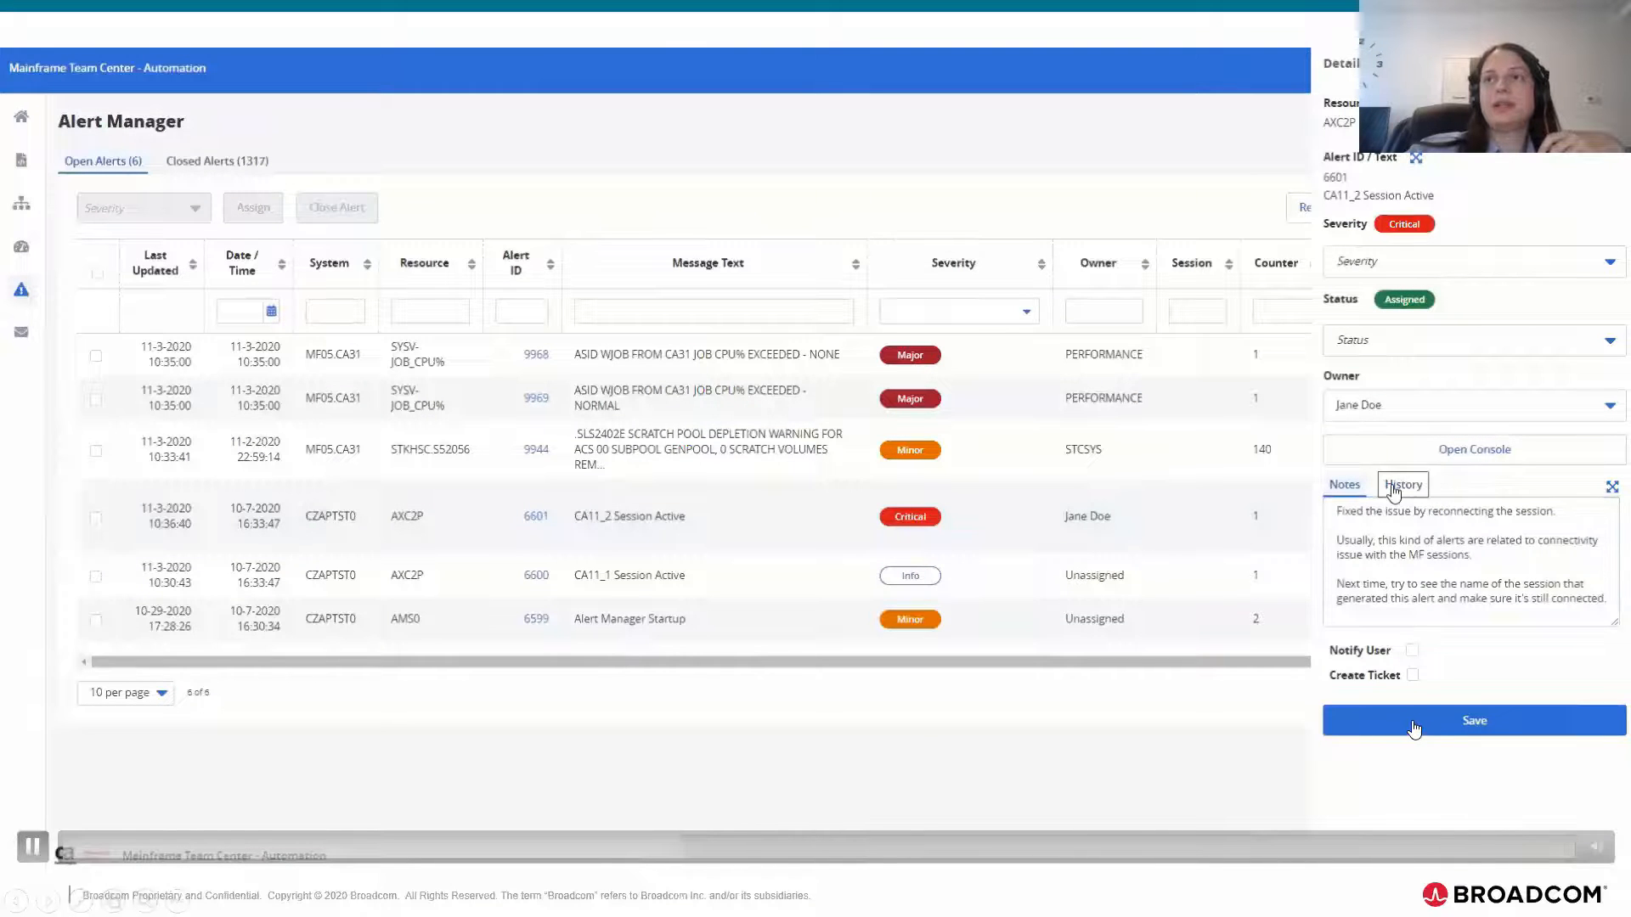
Step: Continue the demo through alert 6601's History to the Command Prompt dialog, pausing at its session choices
left_click(29, 846)
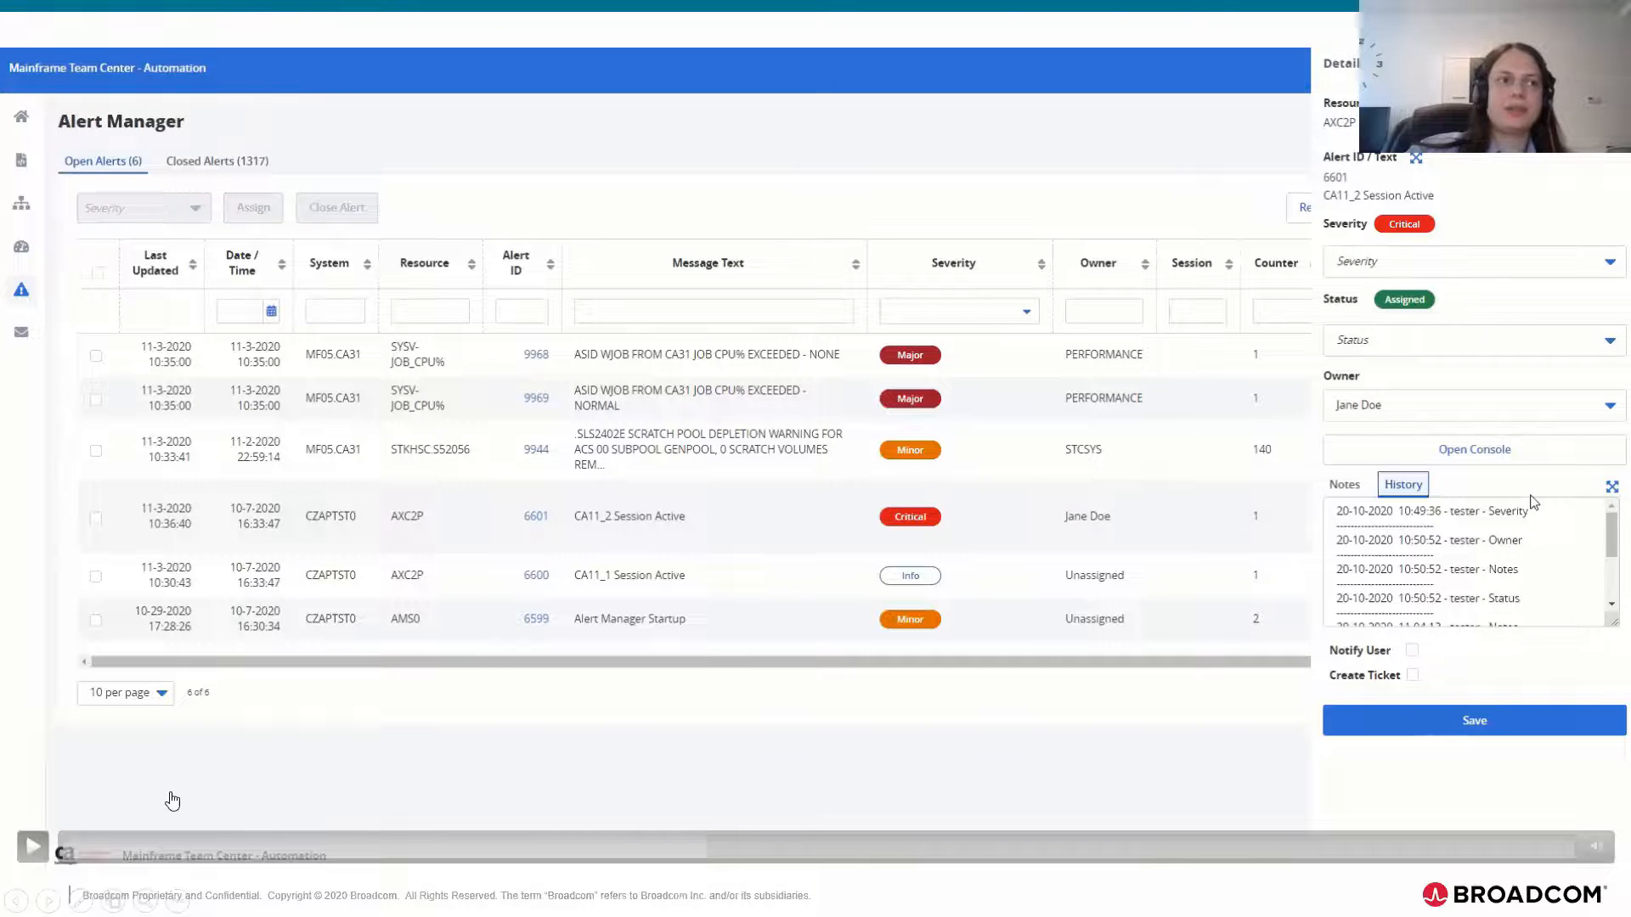
left_click(30, 848)
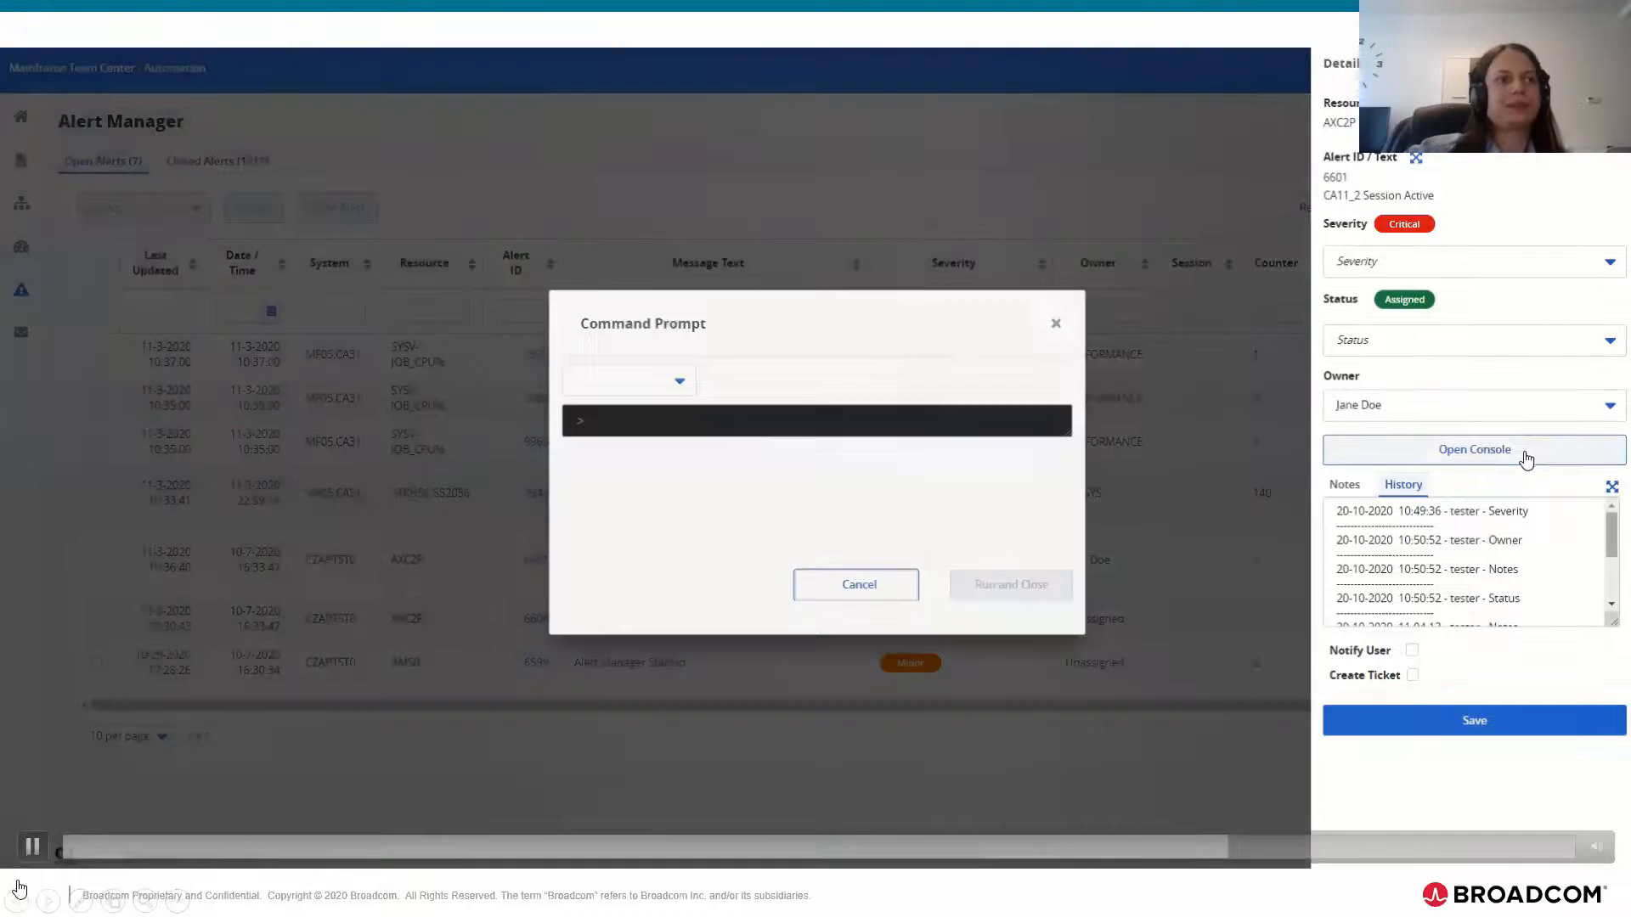
left_click(32, 846)
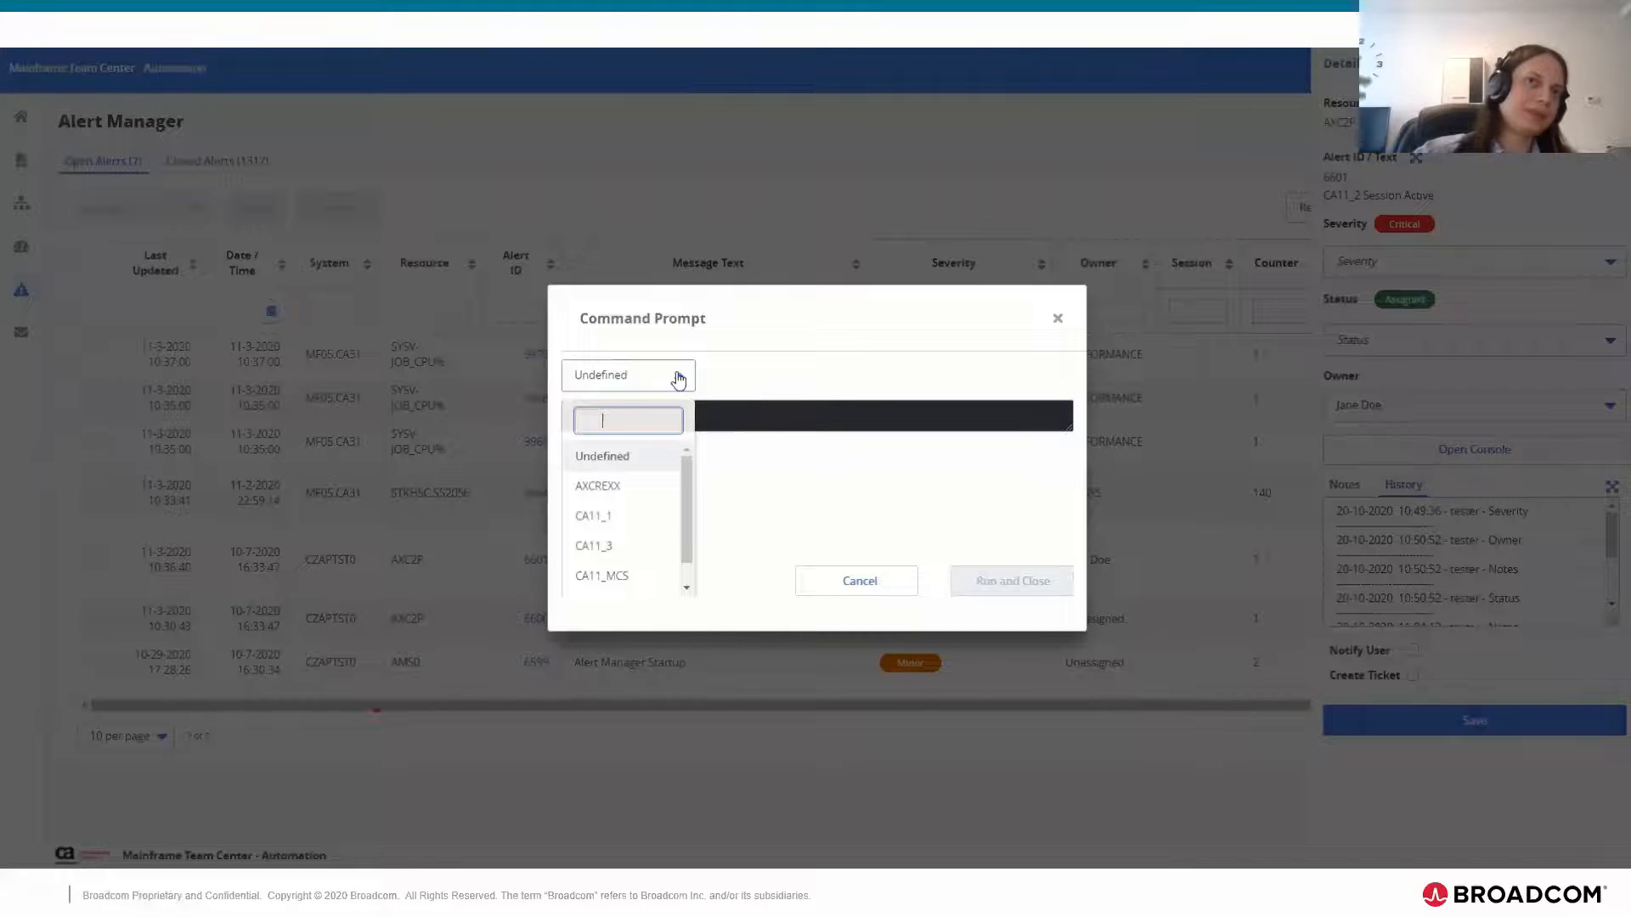
mouse_move(10, 840)
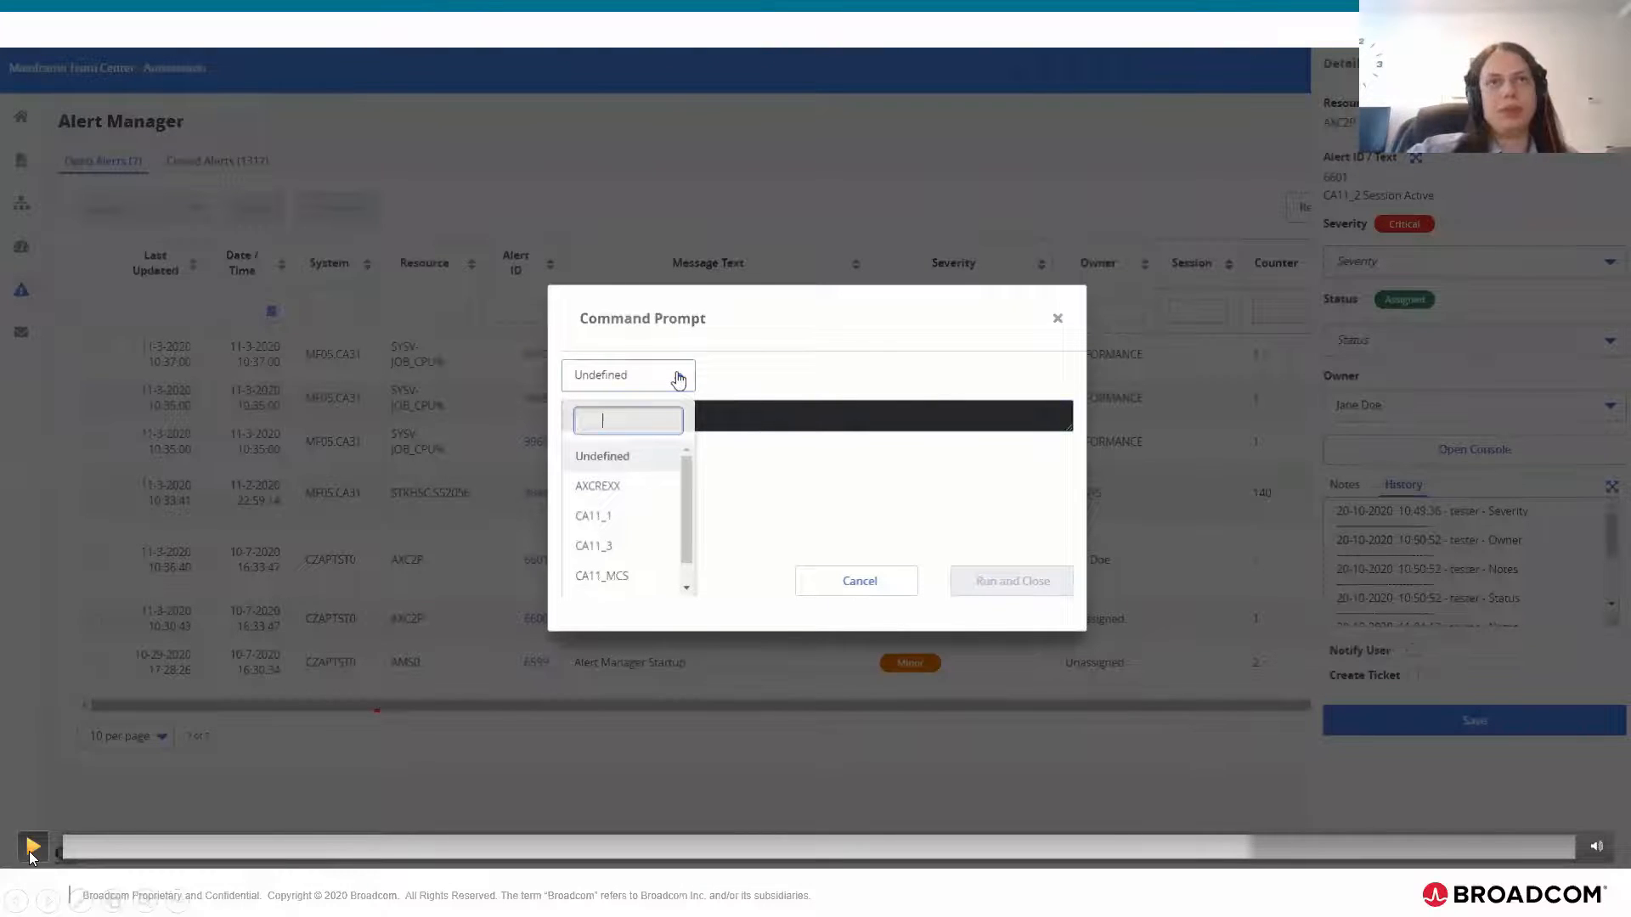
Step: Resume the demo from the Command Prompt session choices and pause once session CA11_1 is chosen
key("space")
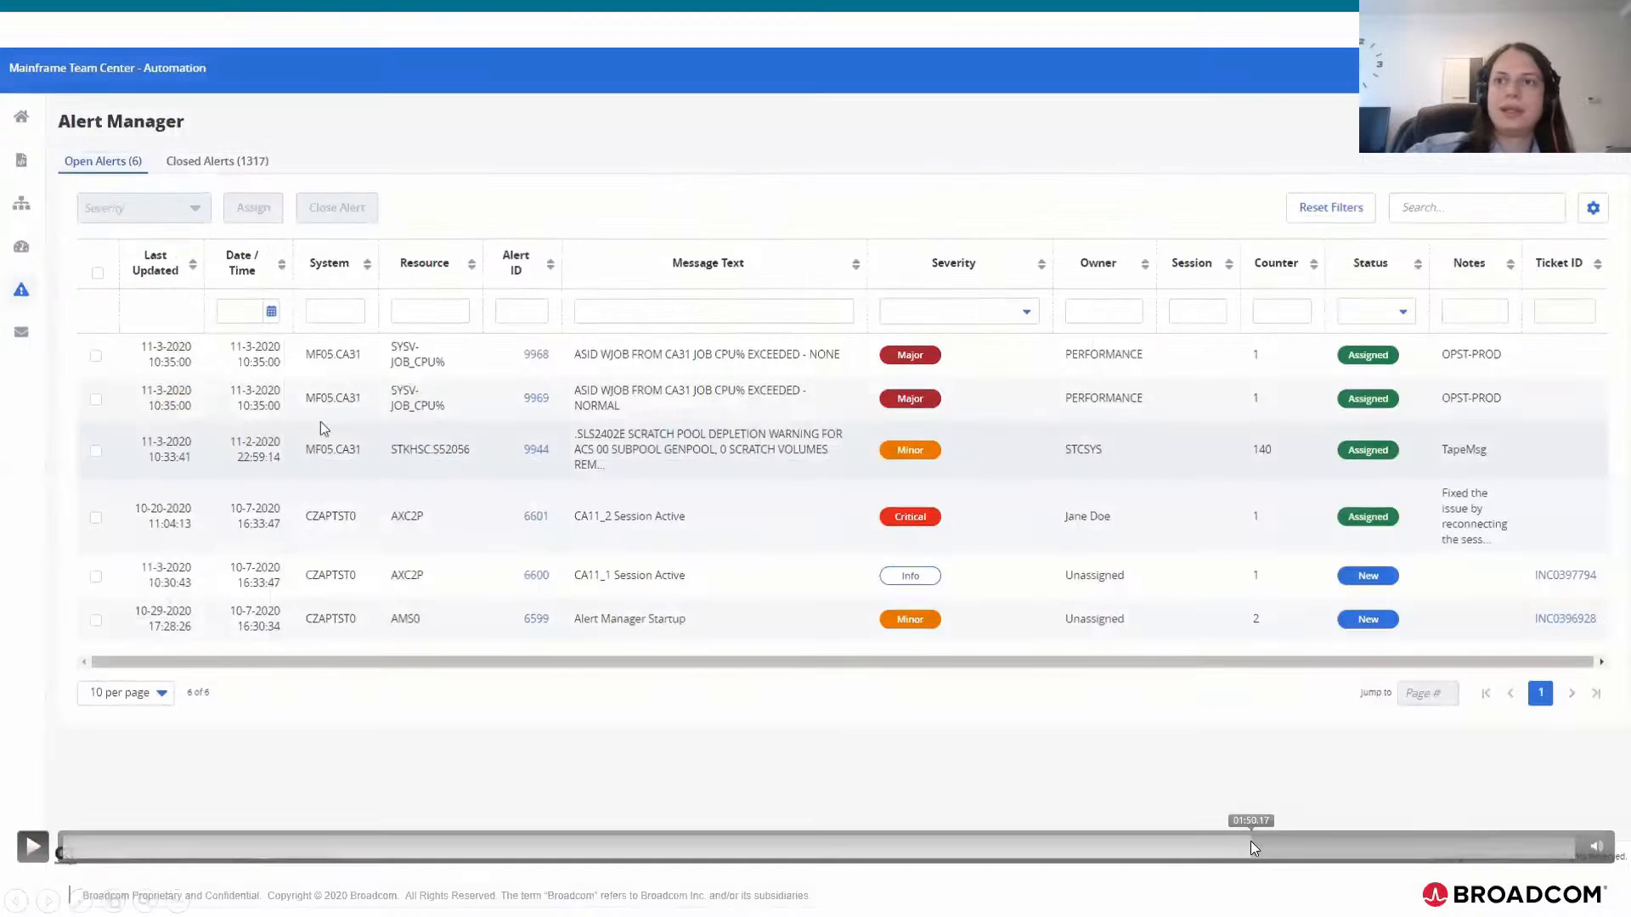
left_click(1250, 841)
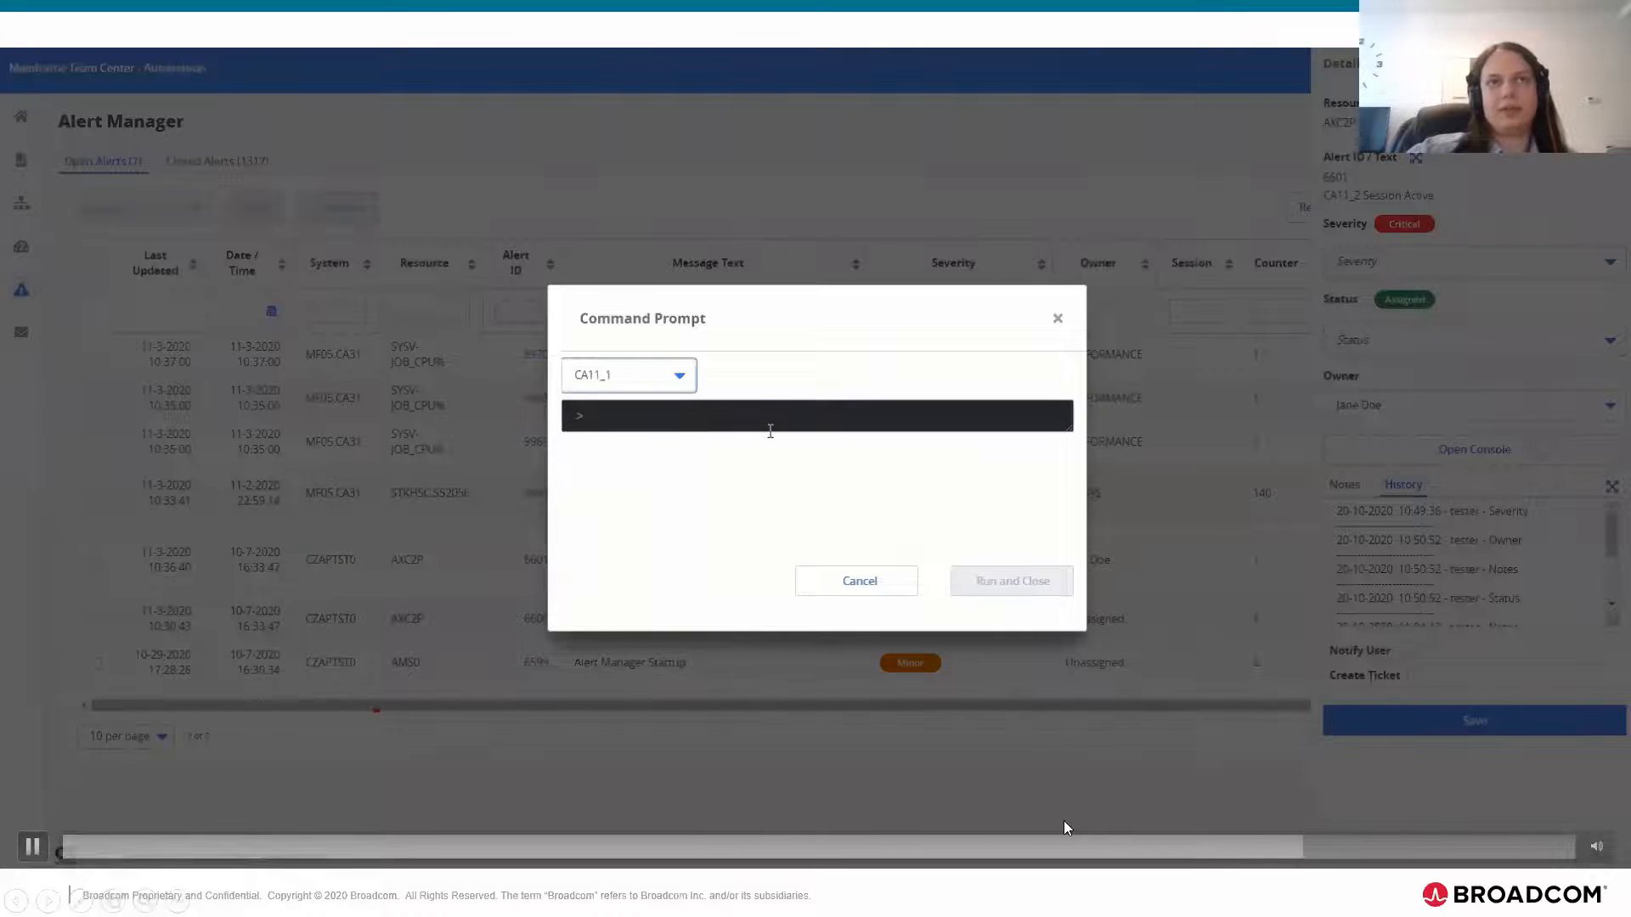
left_click(32, 846)
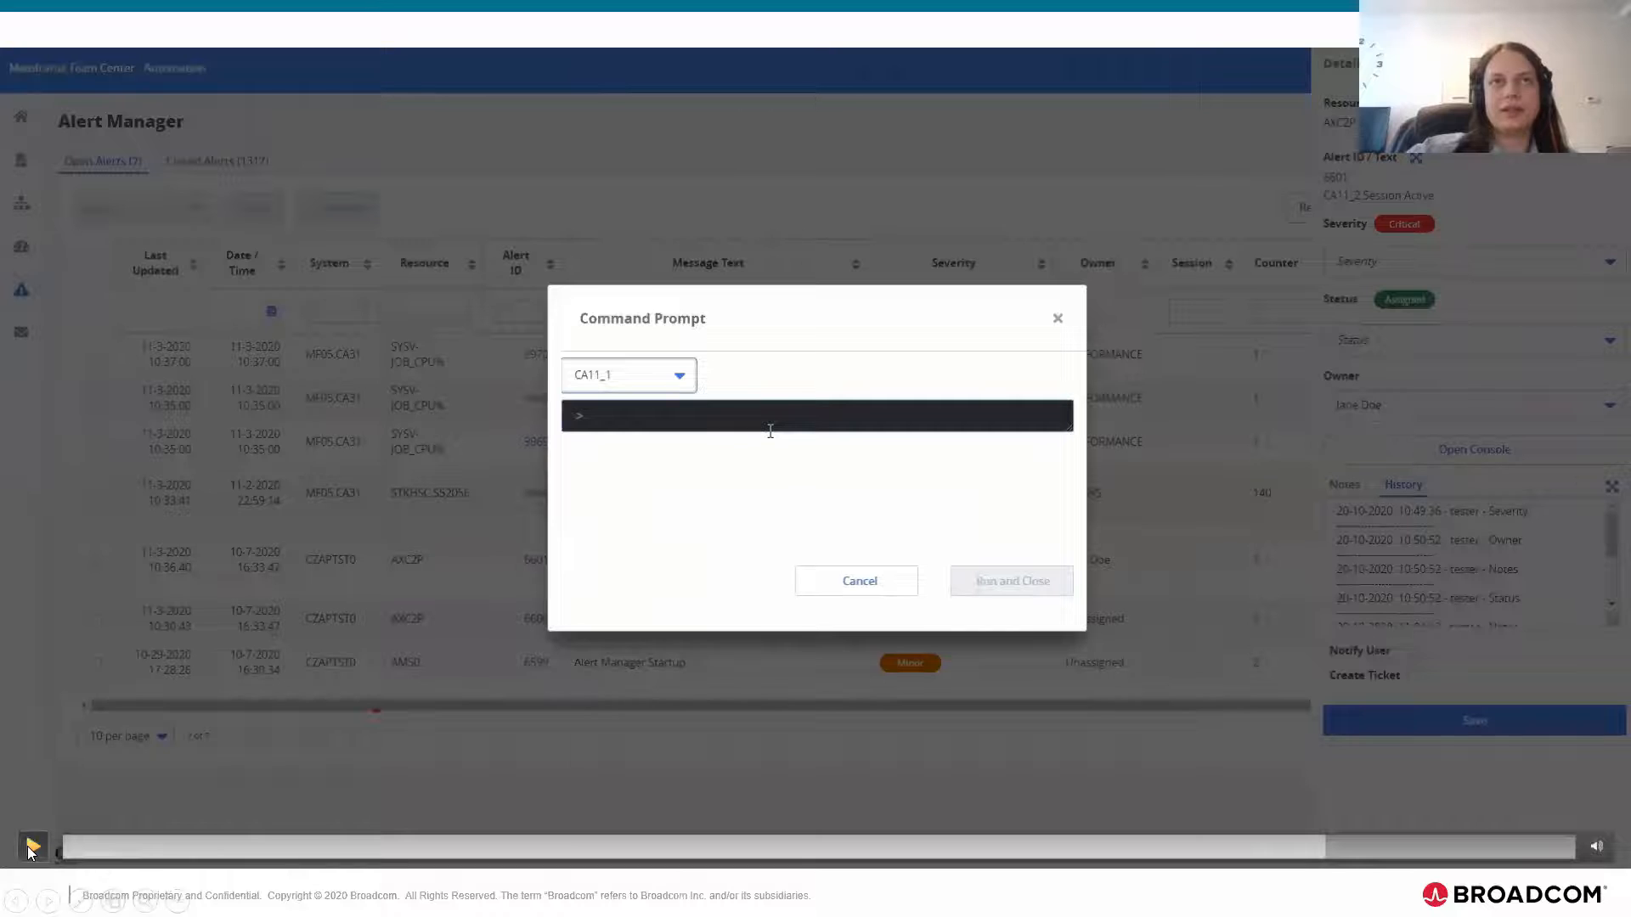
Step: Play the rest of the console demo, pausing to examine the Session value of alert 6601 in the open alerts list
mouse_move(36, 851)
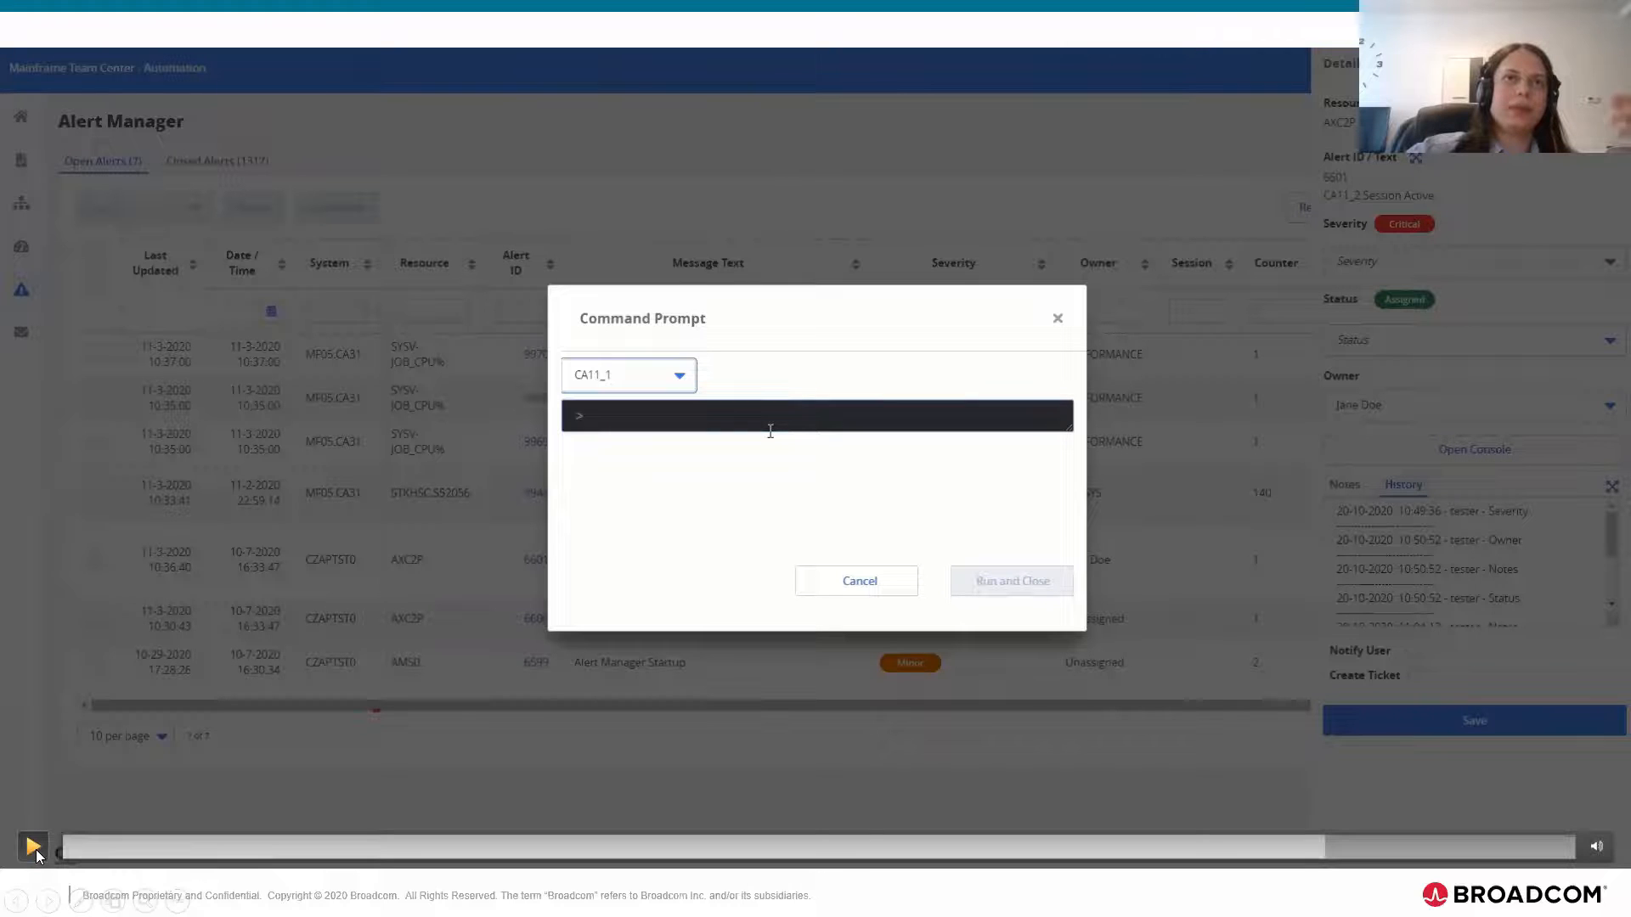
left_click(34, 847)
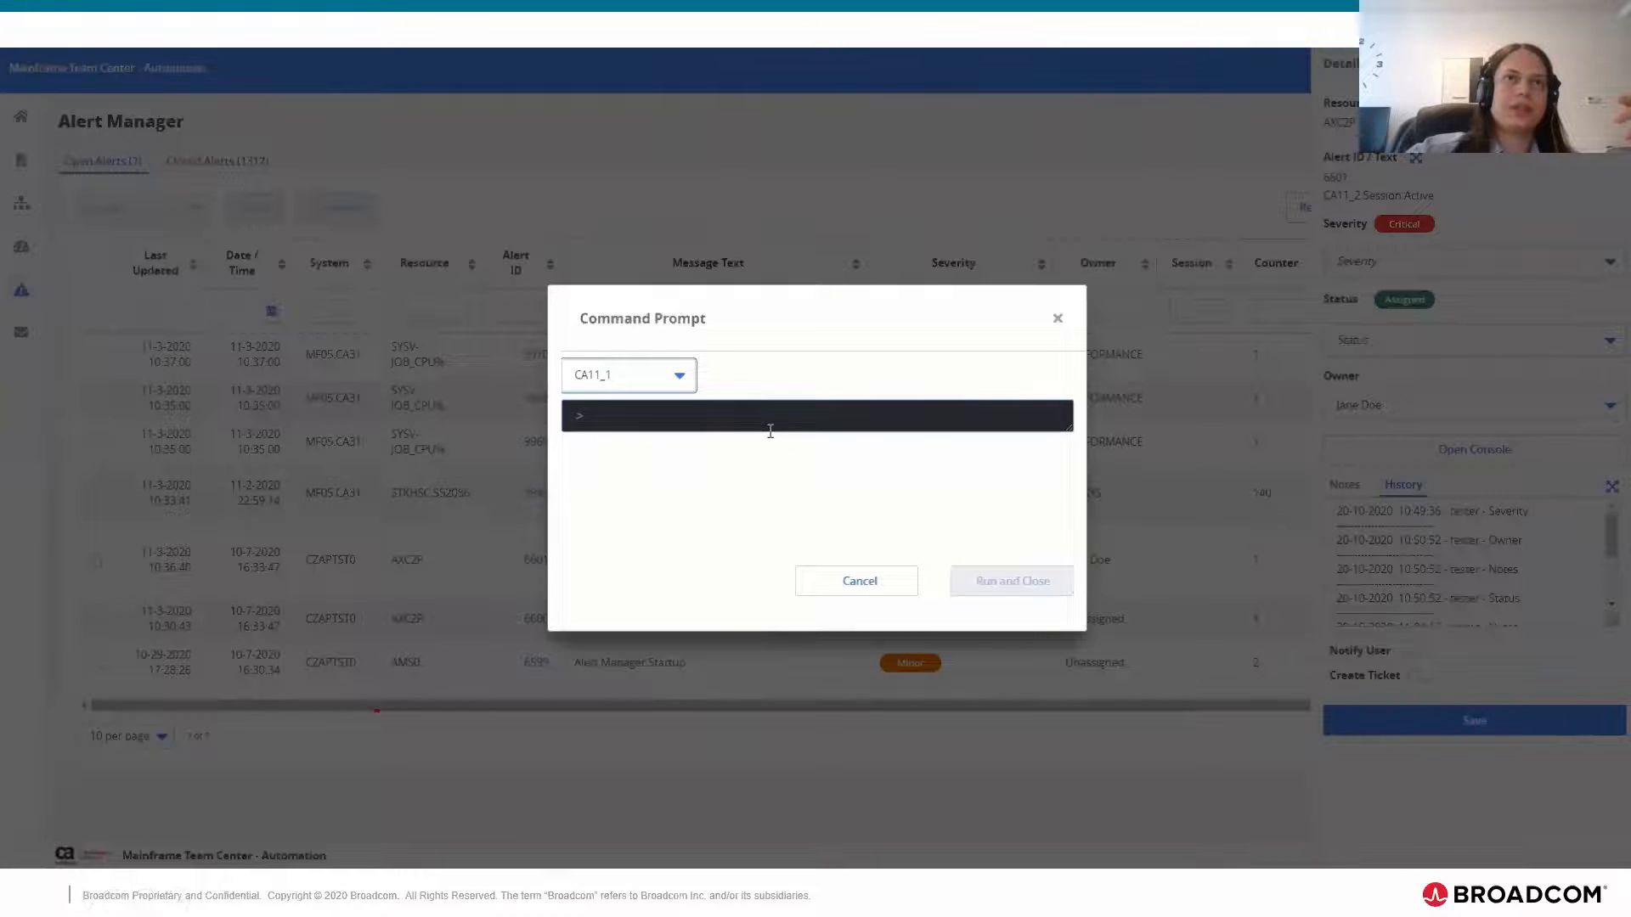
mouse_move(38, 850)
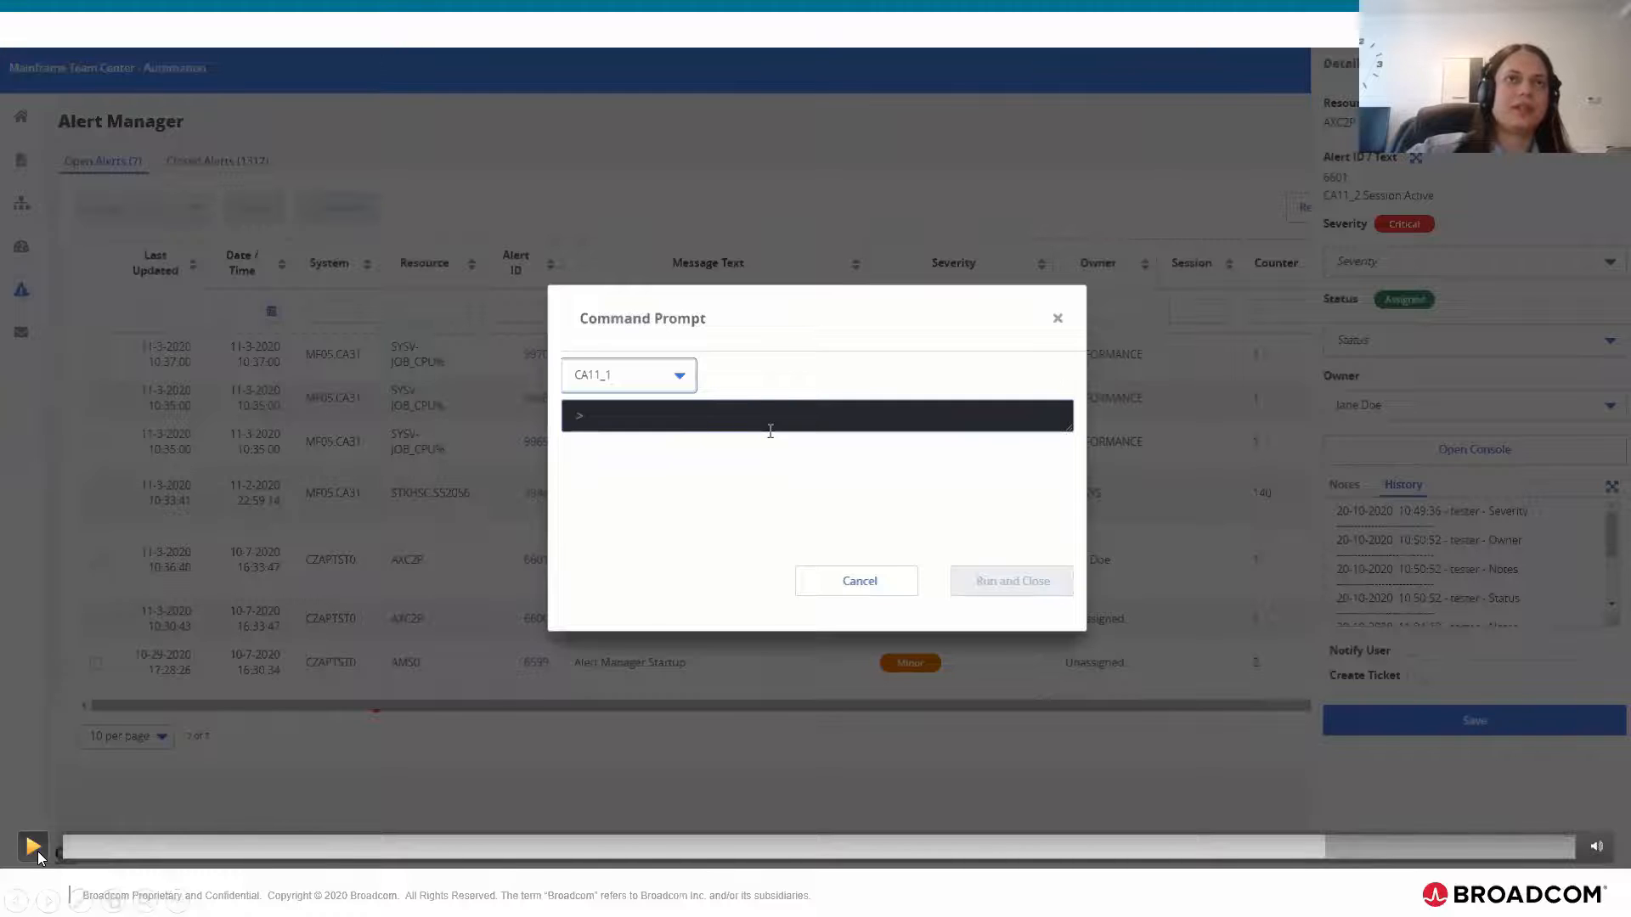
left_click(37, 851)
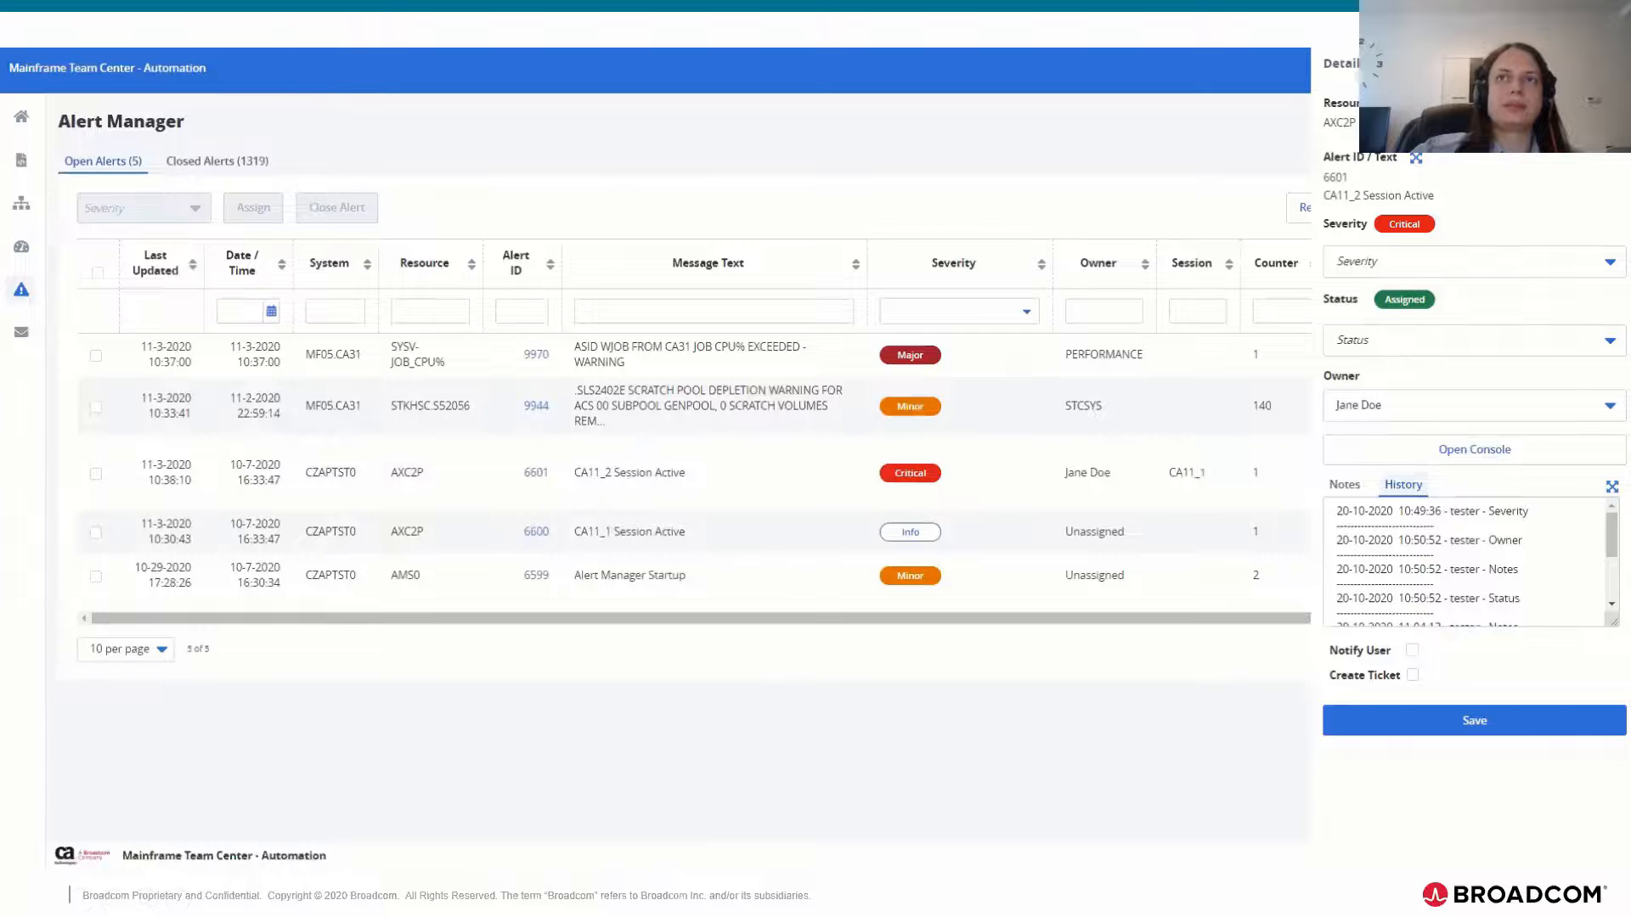
left_click(32, 848)
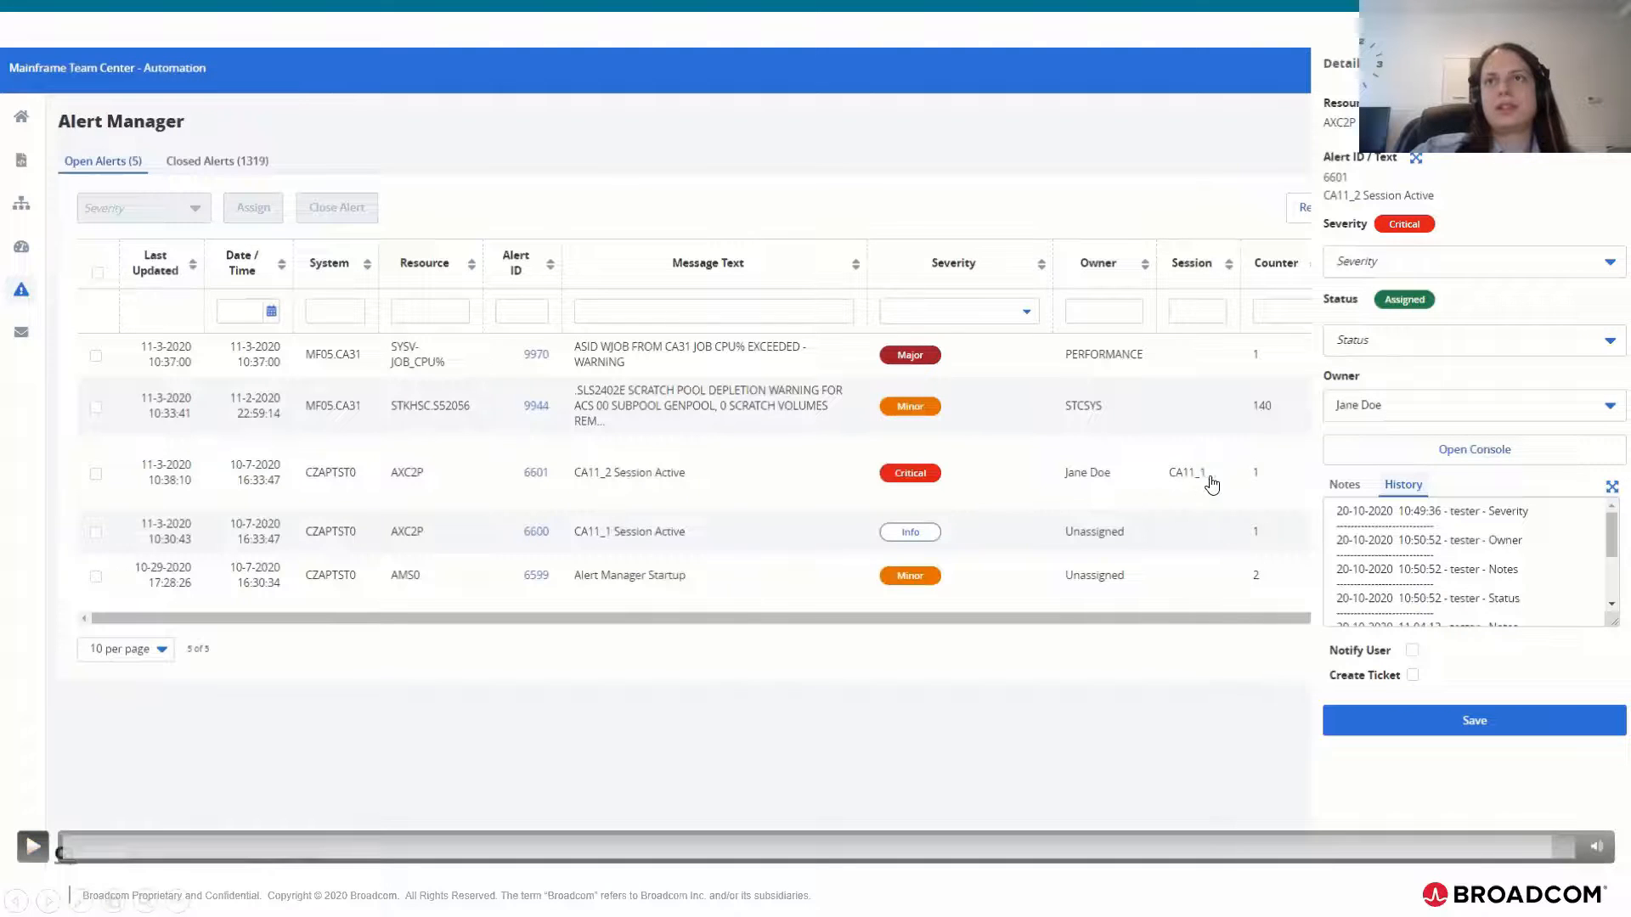
left_click(33, 847)
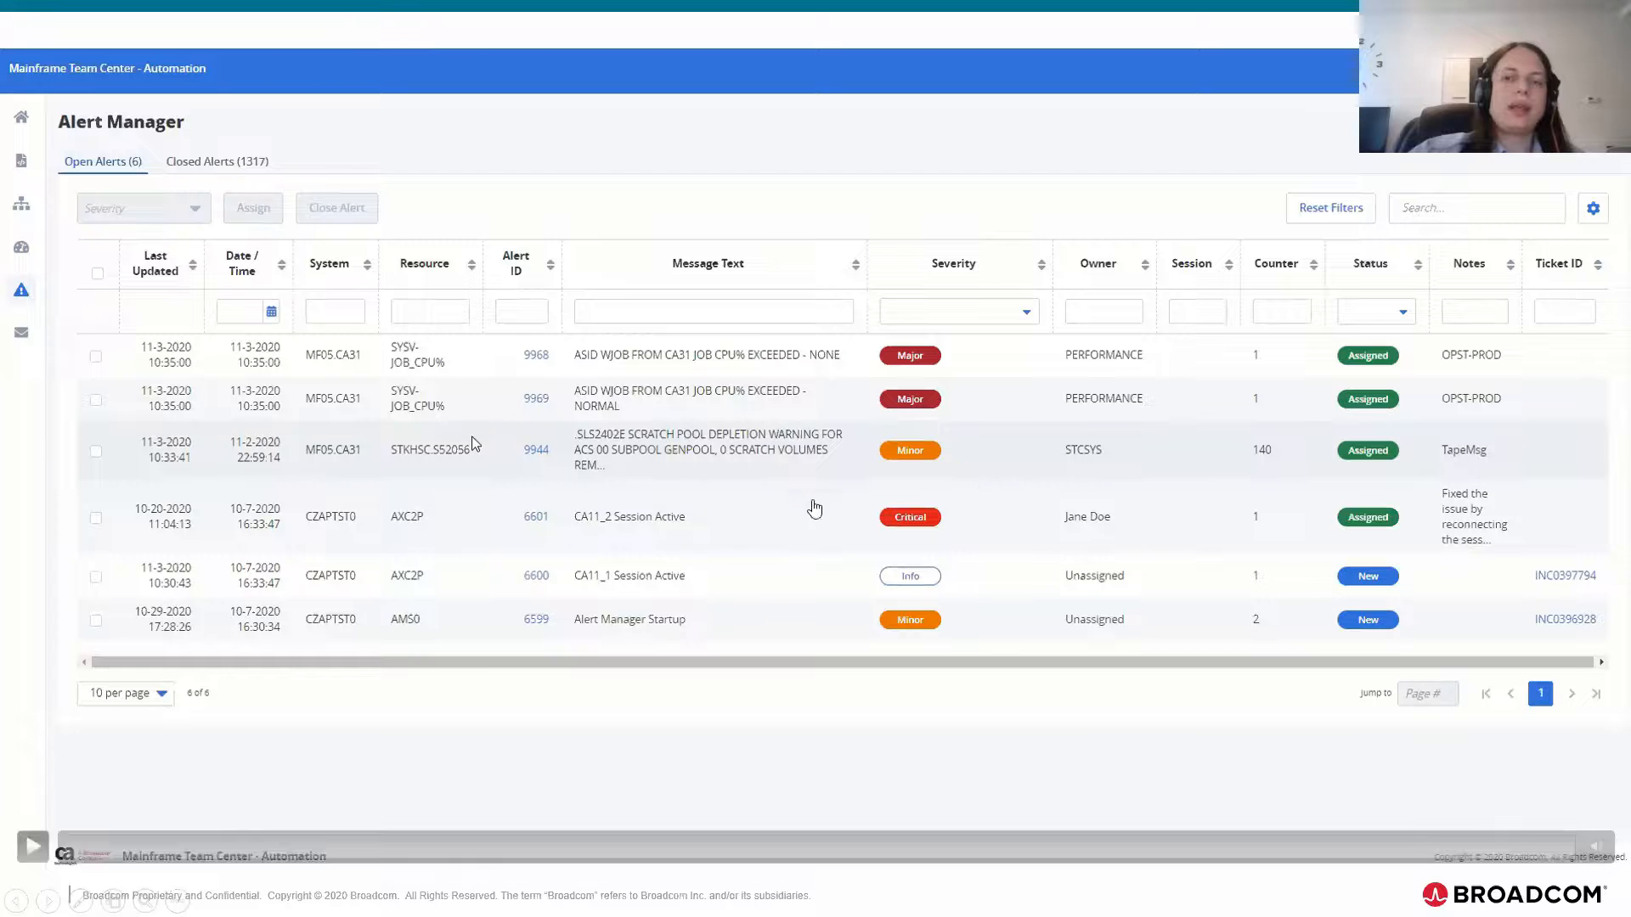
Step: Step through the AP Dashboard, PROD 1 View and Alert Manager slides to review the dashboard designs
left_click(34, 846)
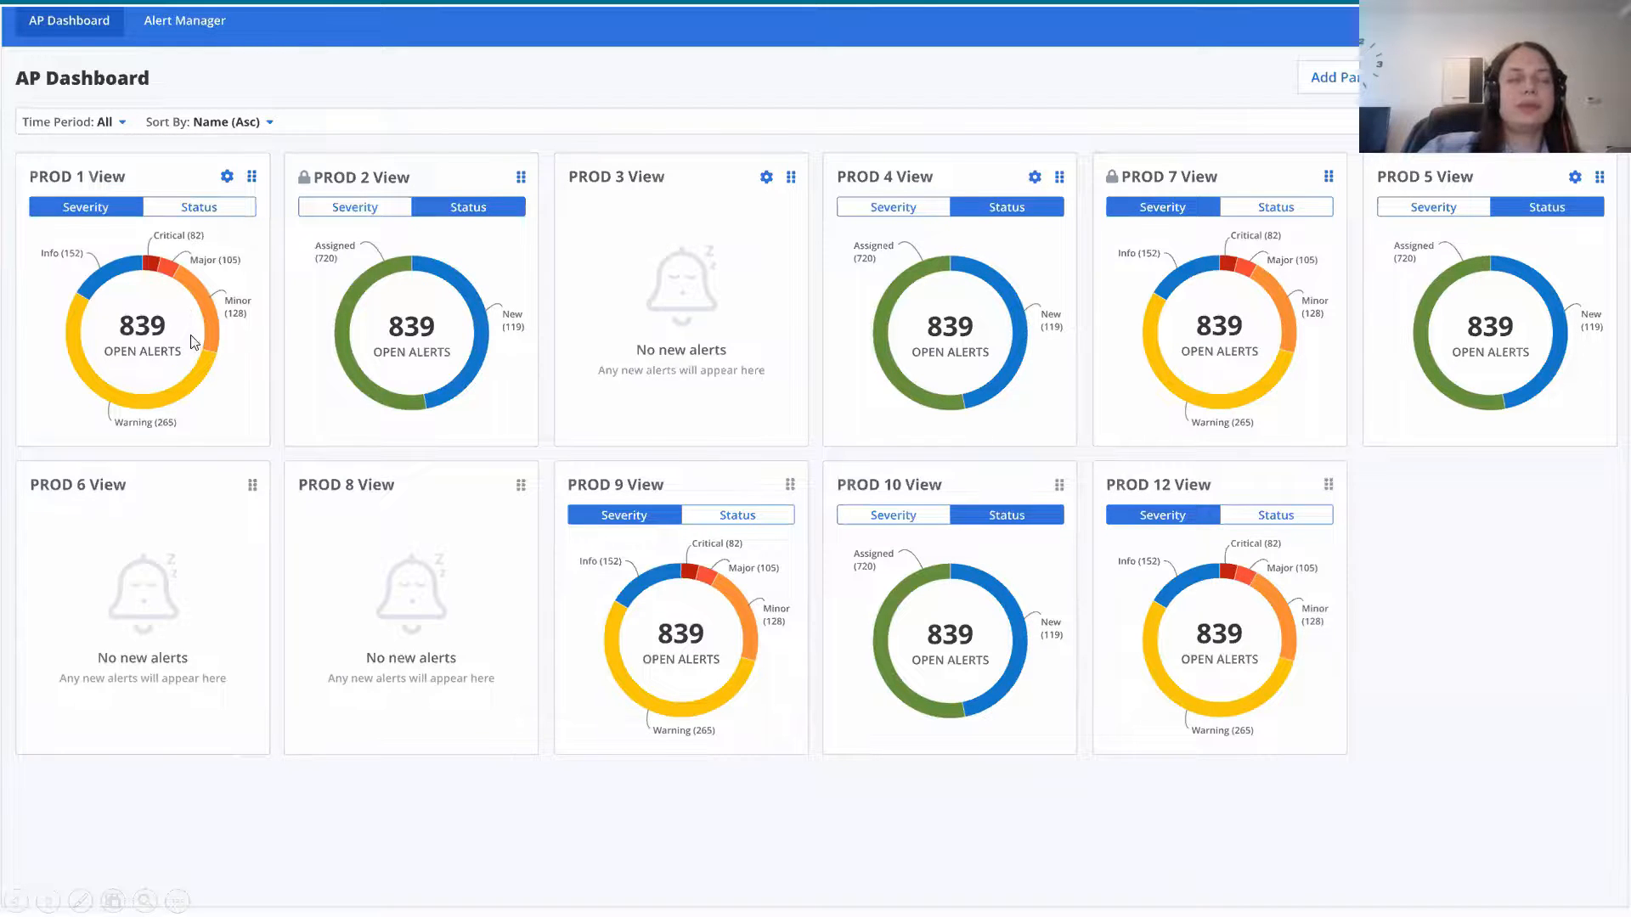
left_click(291, 317)
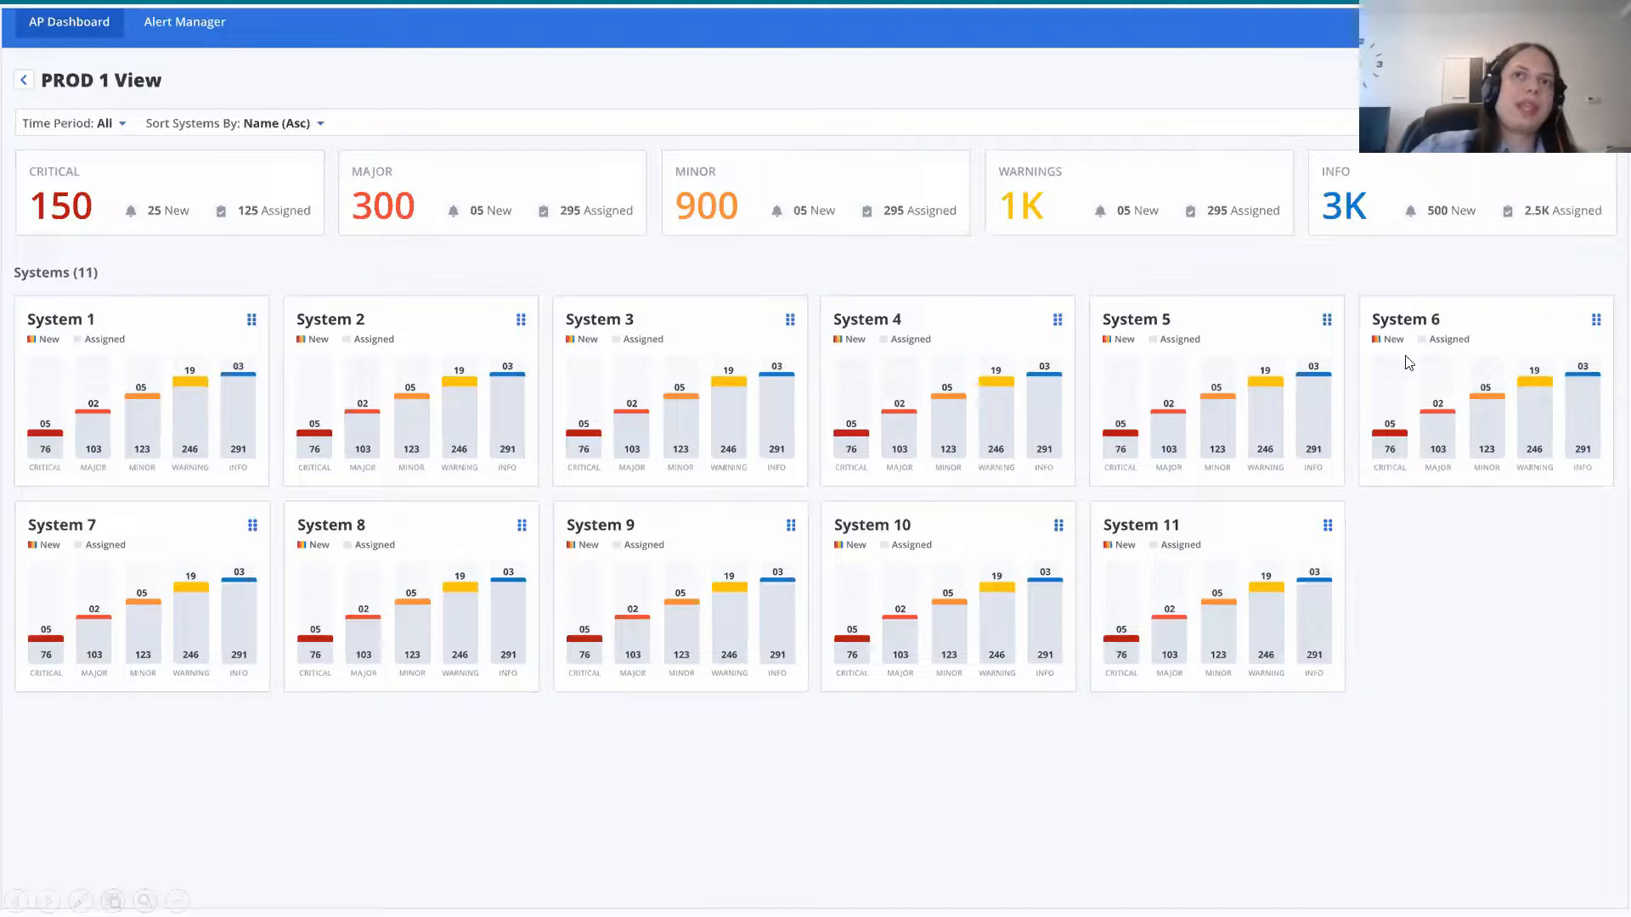
left_click(699, 459)
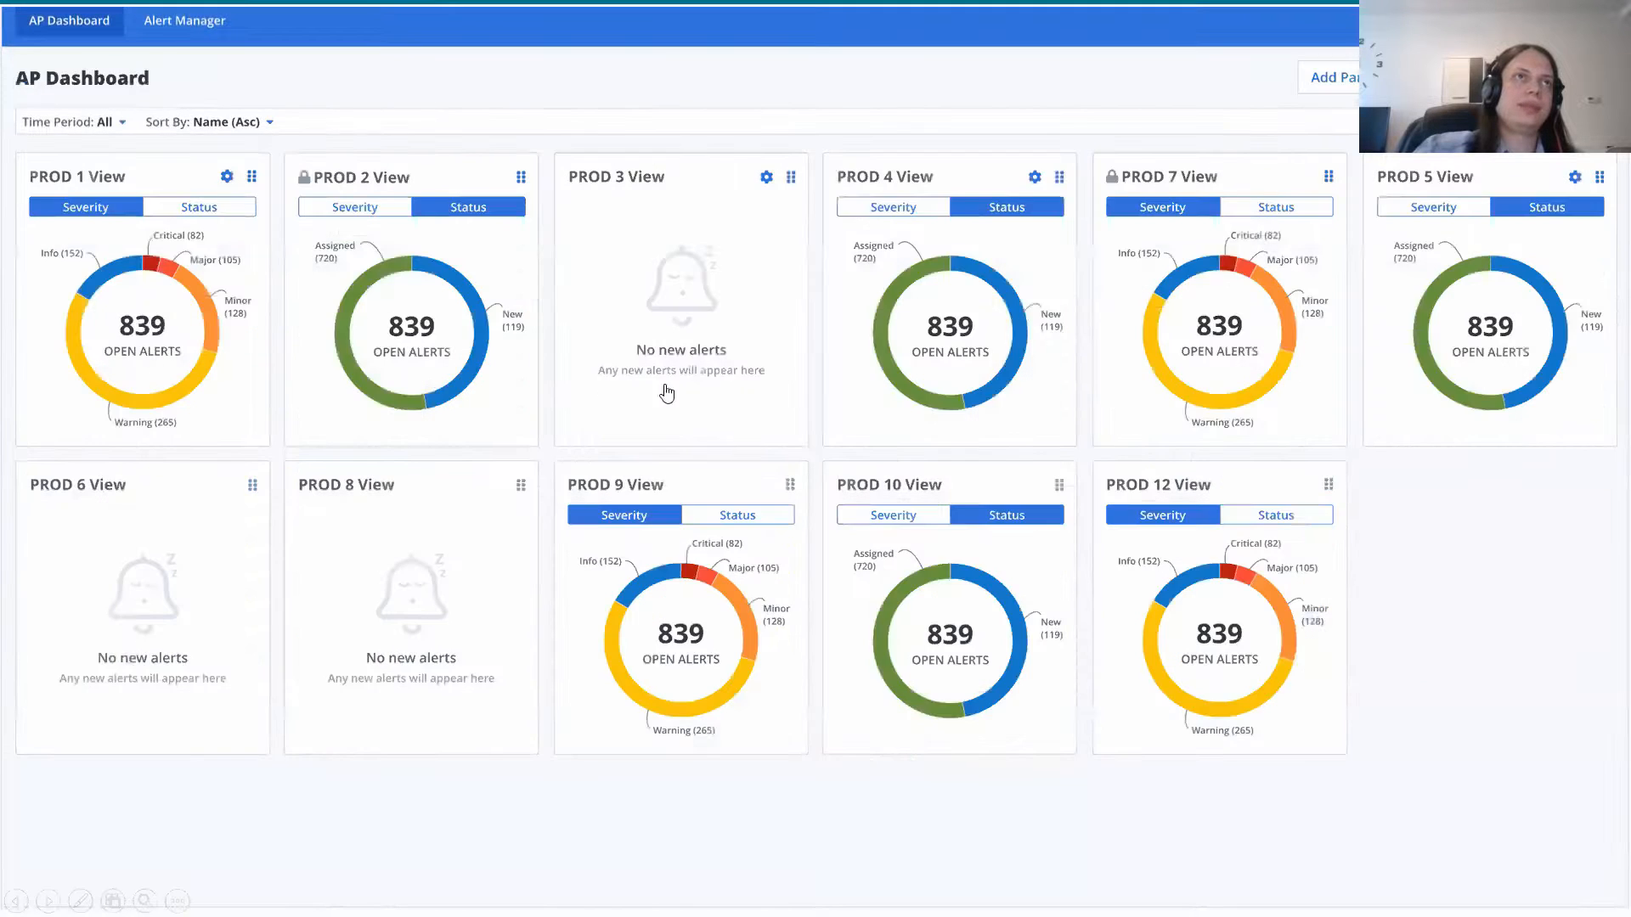
left_click(486, 272)
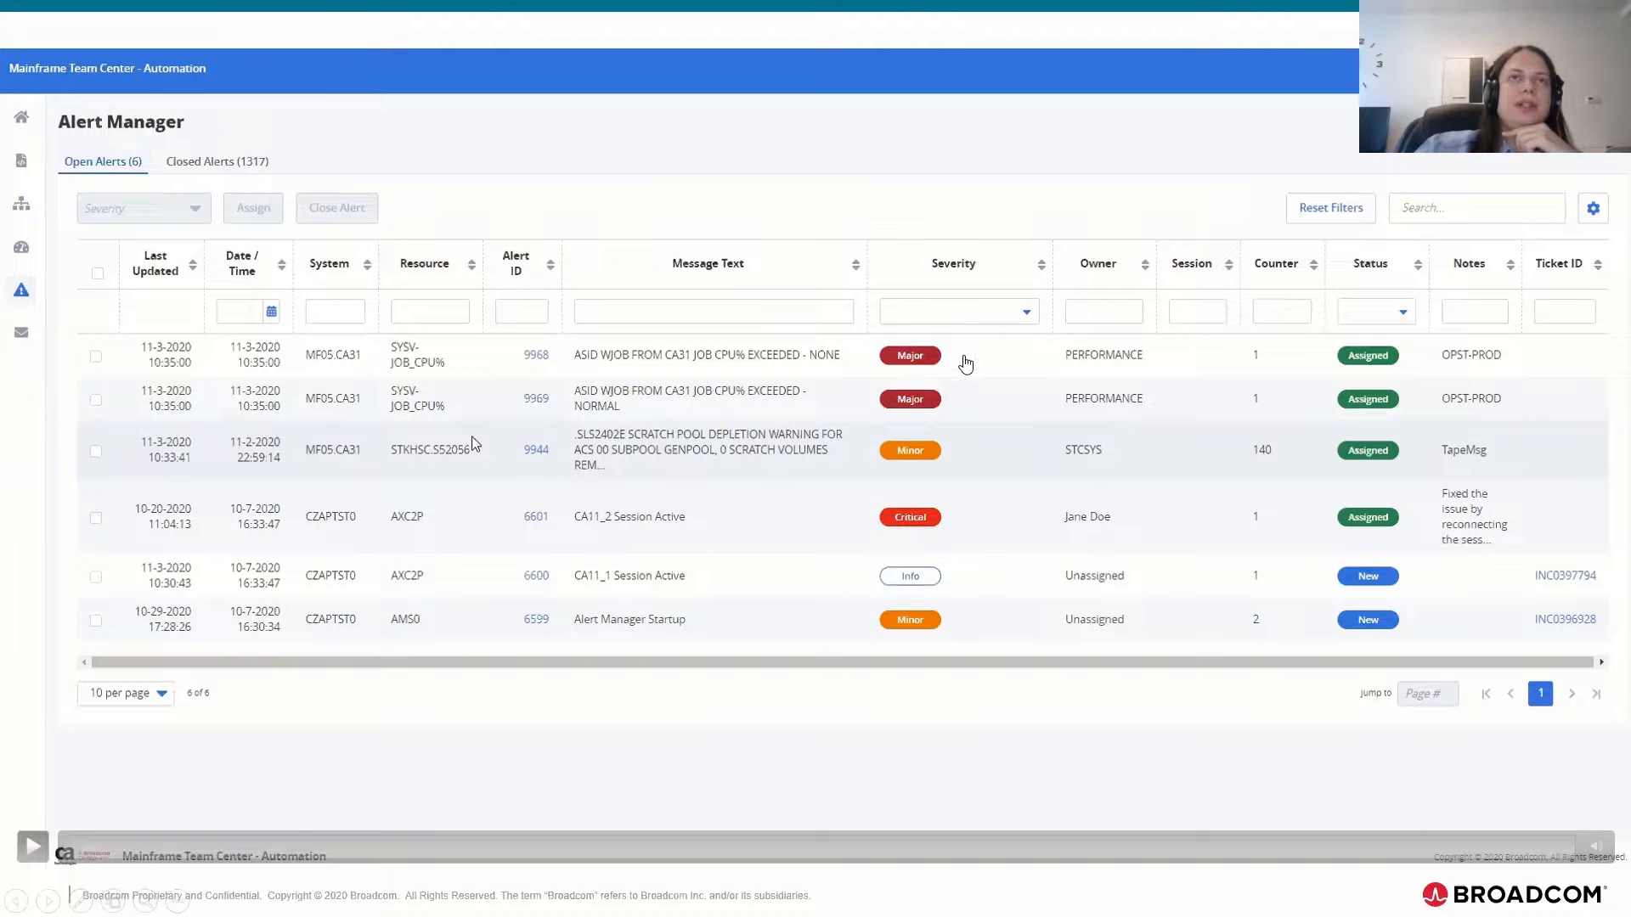
left_click(649, 395)
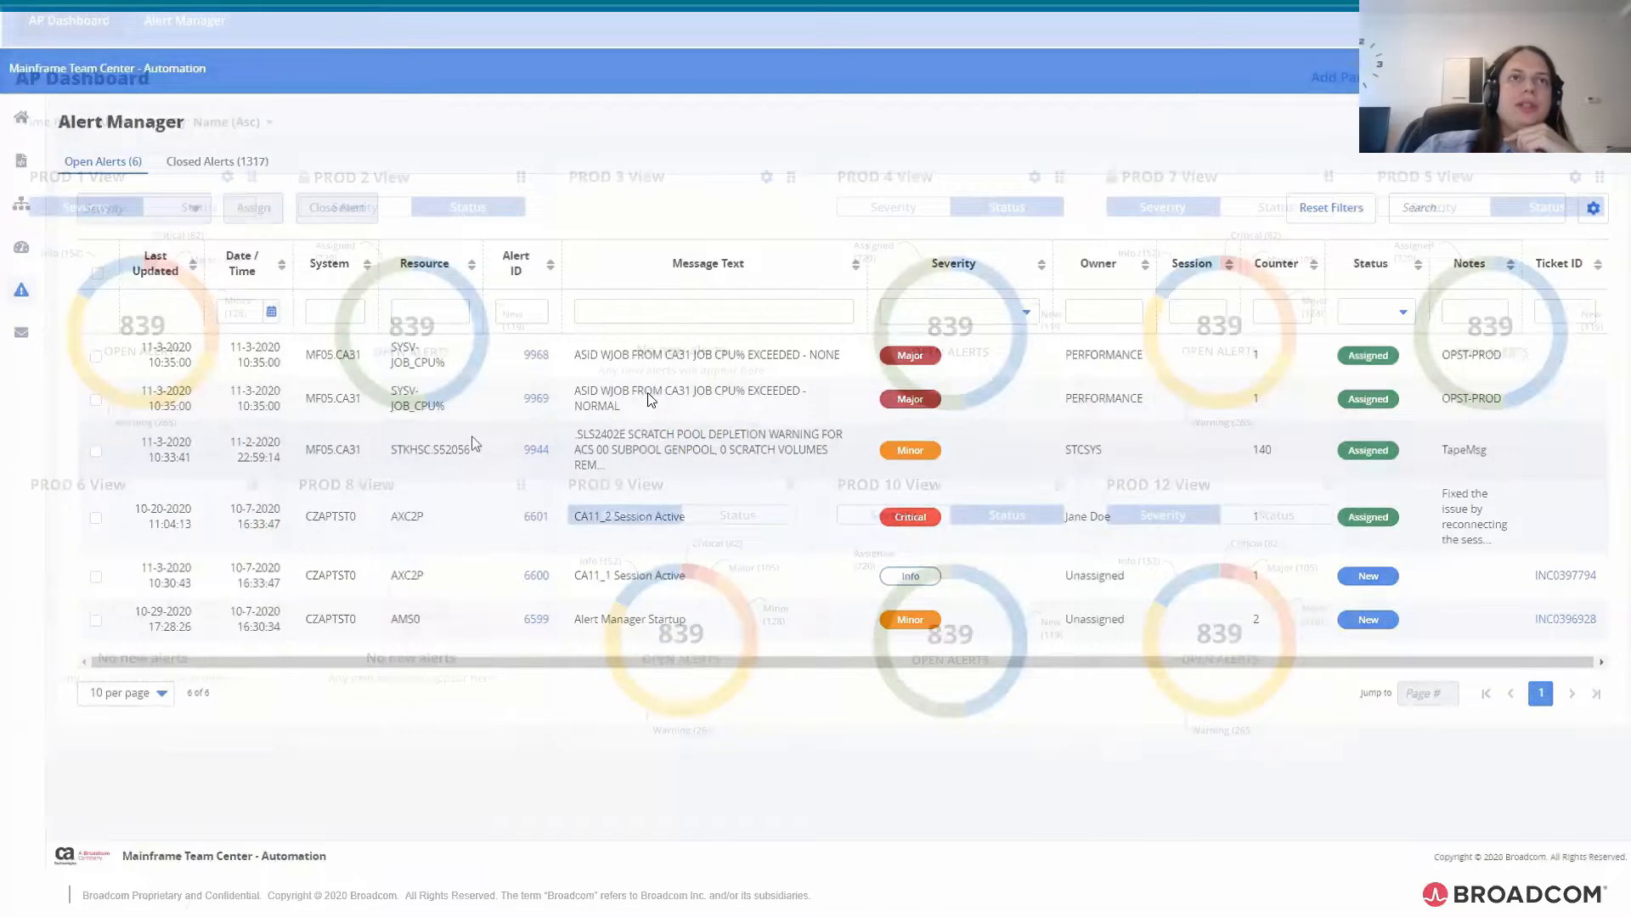